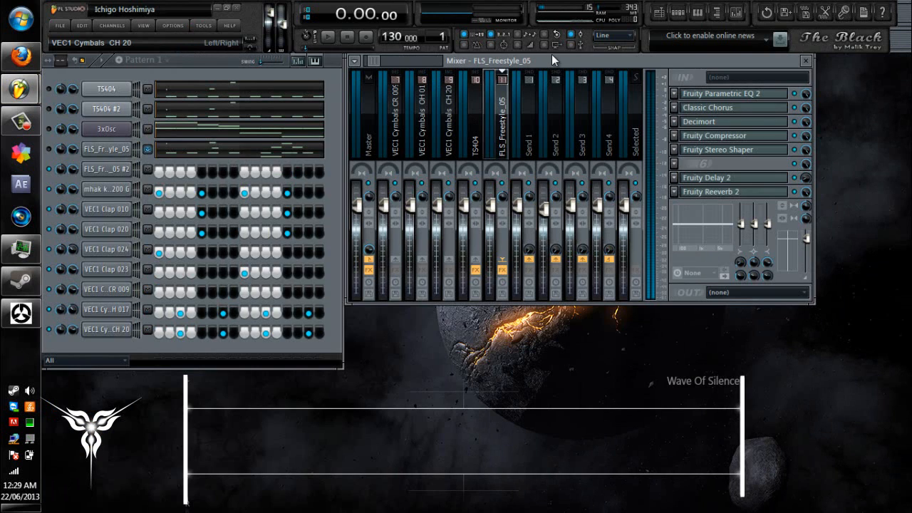
Step: View the channel settings of the TS404 and TS404 #2 synths
mouse_move(555, 57)
mouse_down()
mouse_move(570, 57)
mouse_move(556, 60)
mouse_up()
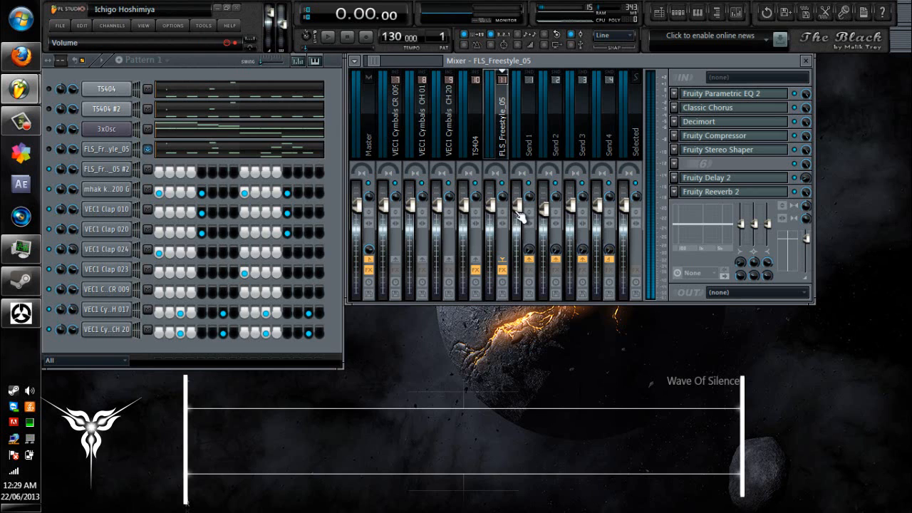
click(121, 97)
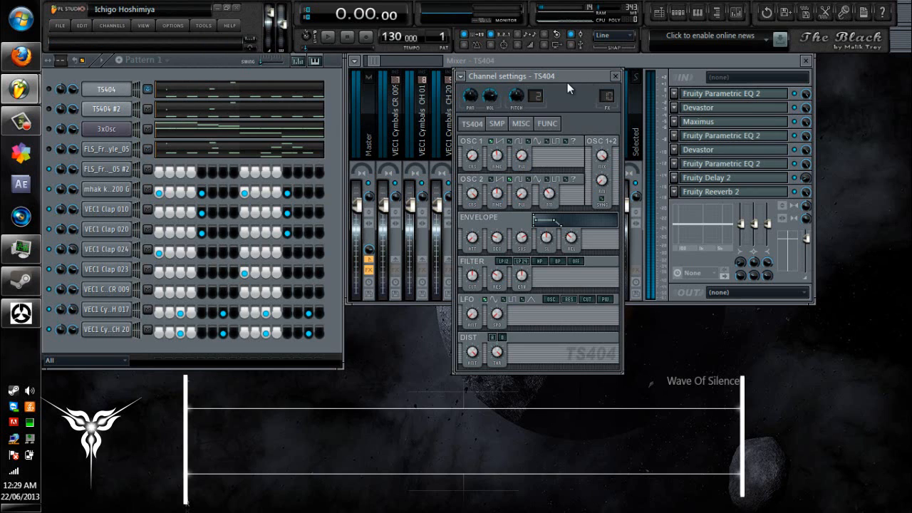
click(113, 112)
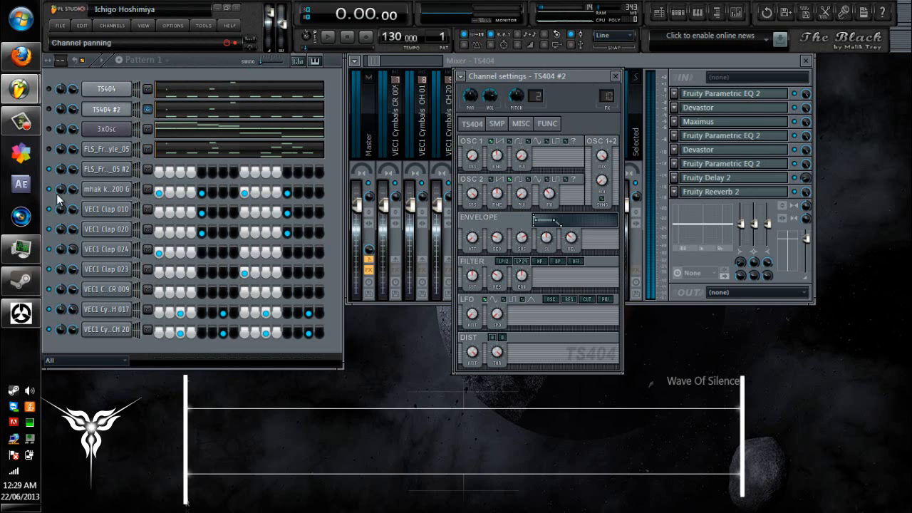
Step: Play Pattern 1 to hear the full arrangement and stop playback
click(310, 36)
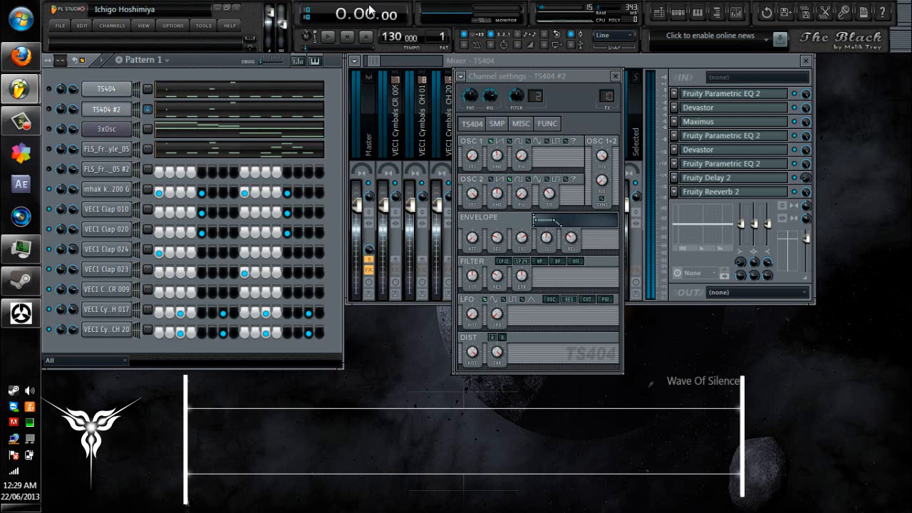
click(329, 36)
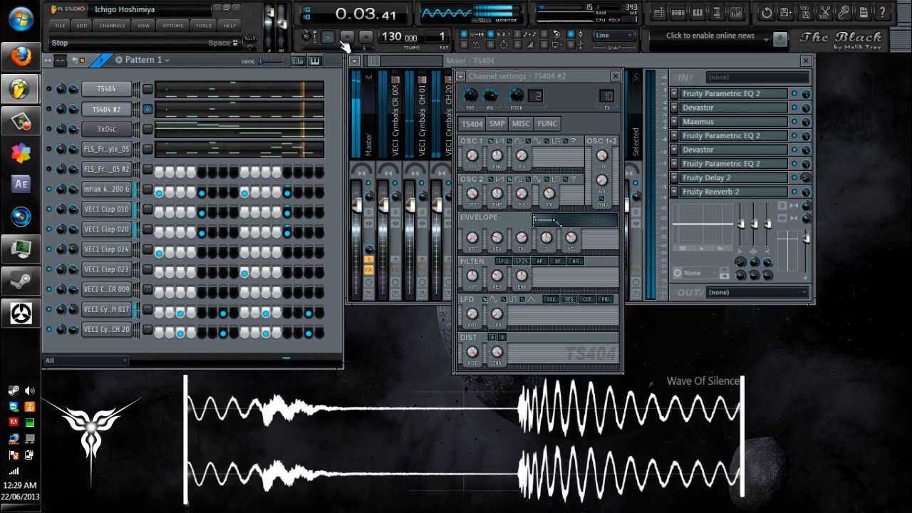
click(346, 38)
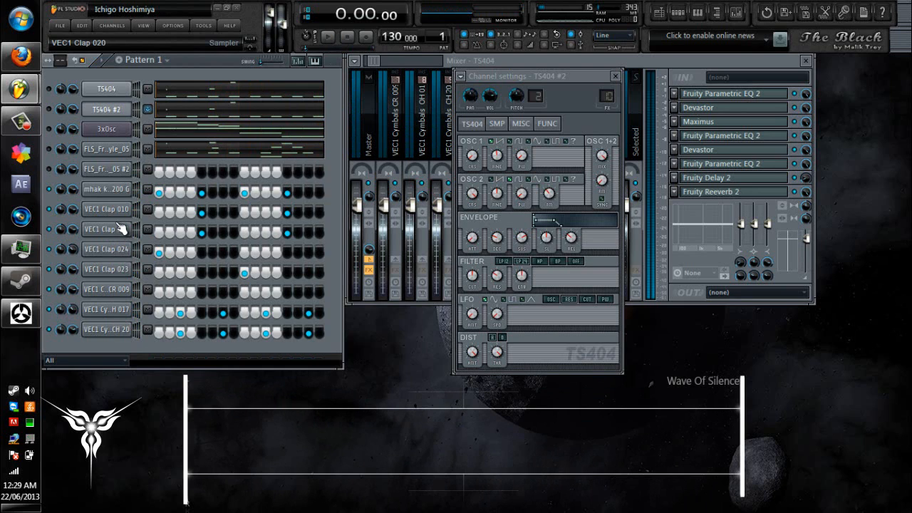
Step: Audition the mhak kick 200 G channel by itself and within a playback of Pattern 1
click(125, 191)
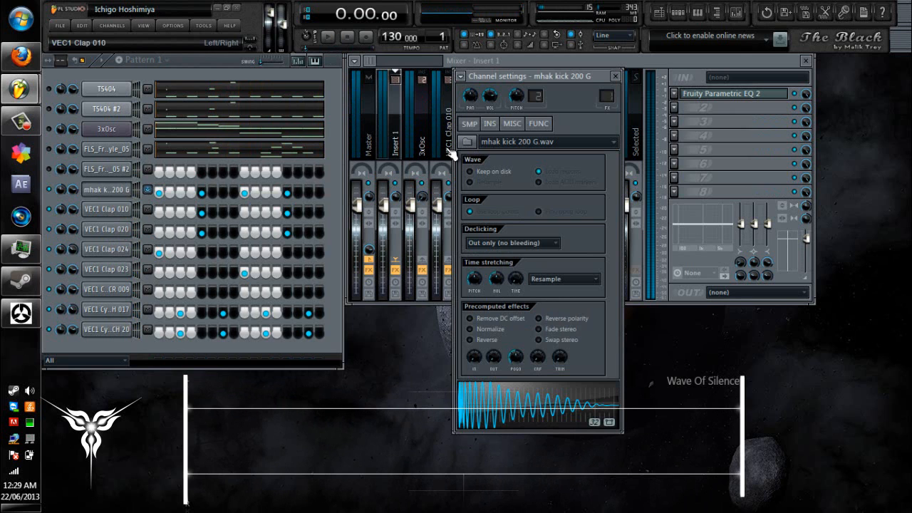
click(616, 77)
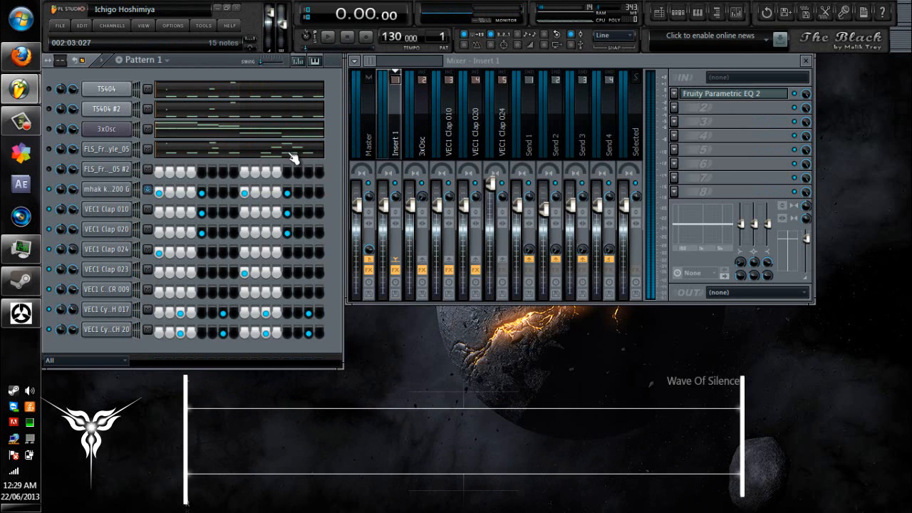
key(z)
key(z)
key(z)
key(z)
key(space)
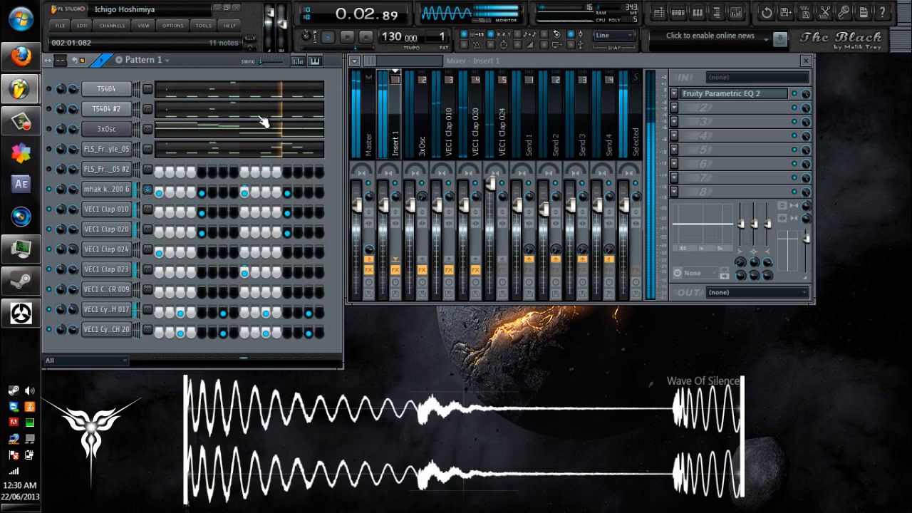
key(space)
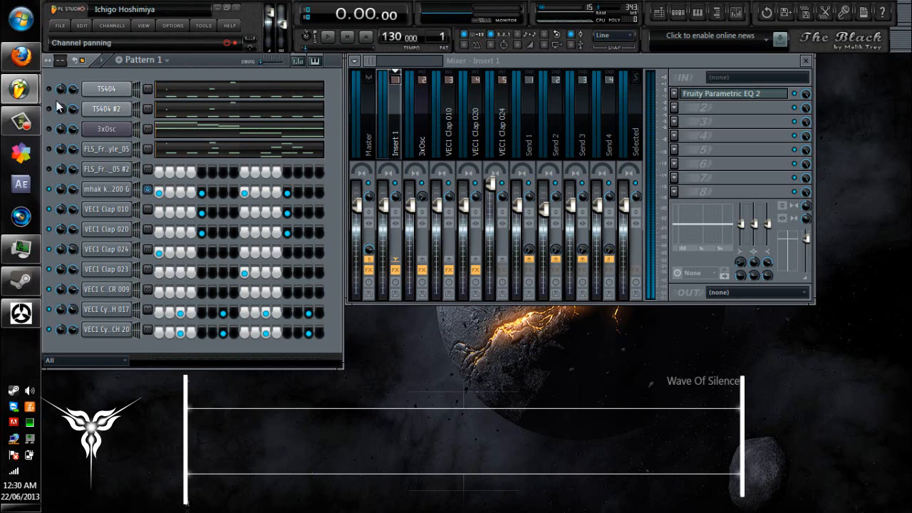
Step: Open the TS404 channel settings and move the window clear of the mixer
click(106, 90)
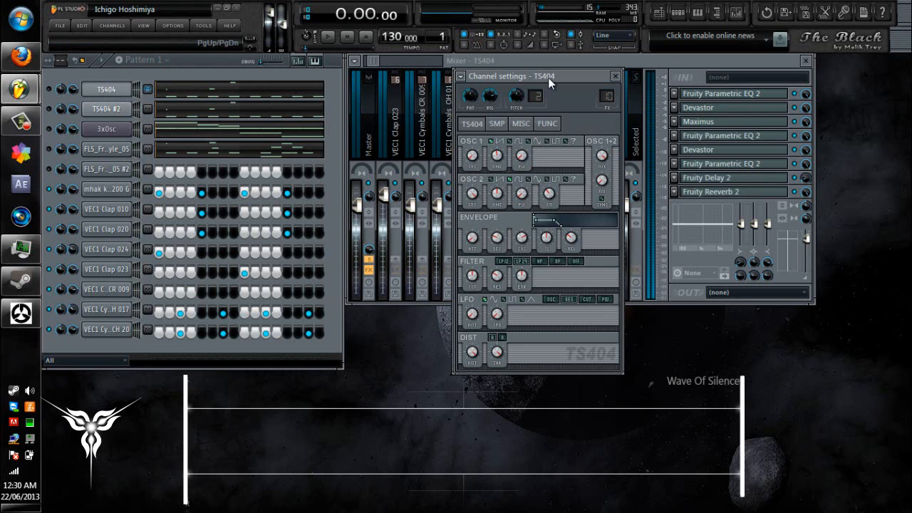
drag(527, 76, 304, 68)
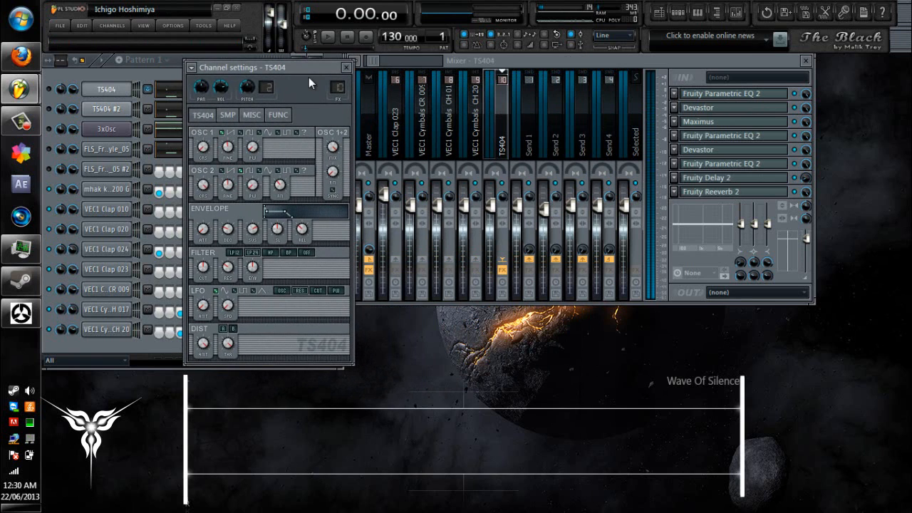
mouse_move(306, 70)
mouse_down()
mouse_move(291, 58)
mouse_move(291, 67)
mouse_up()
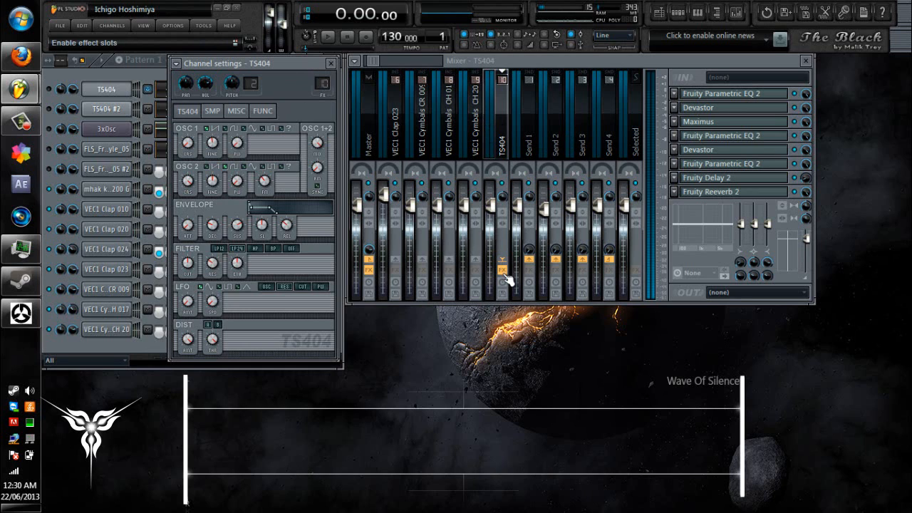
Step: Solo the TS404 channel in the step sequencer
click(46, 84)
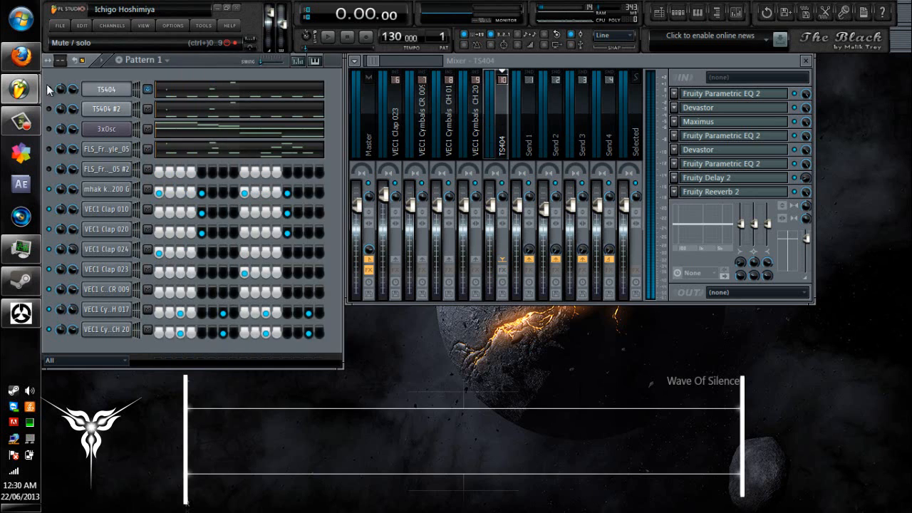
right_click(47, 85)
click(54, 92)
Step: View the piano-roll notes of TS404 #2 and TS404, and play the pattern with the TS404 track's effects bypassed
click(104, 112)
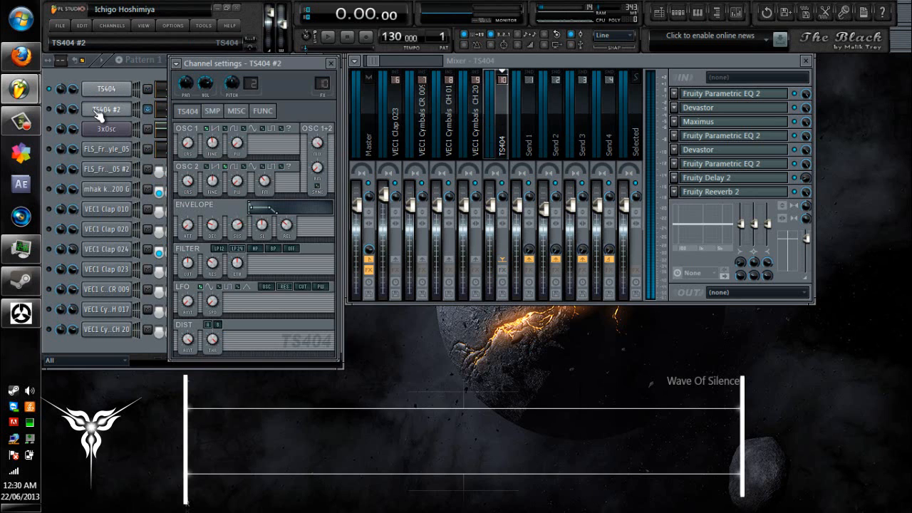
click(331, 64)
click(219, 110)
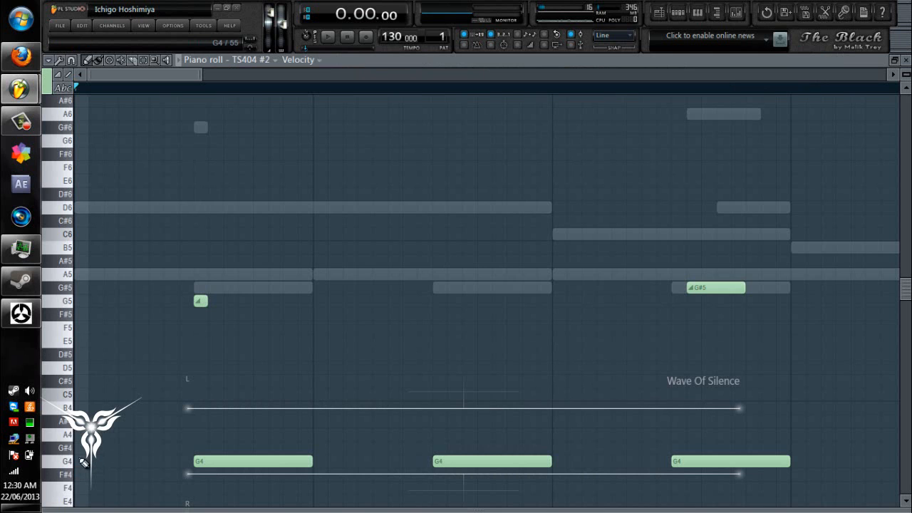
click(907, 59)
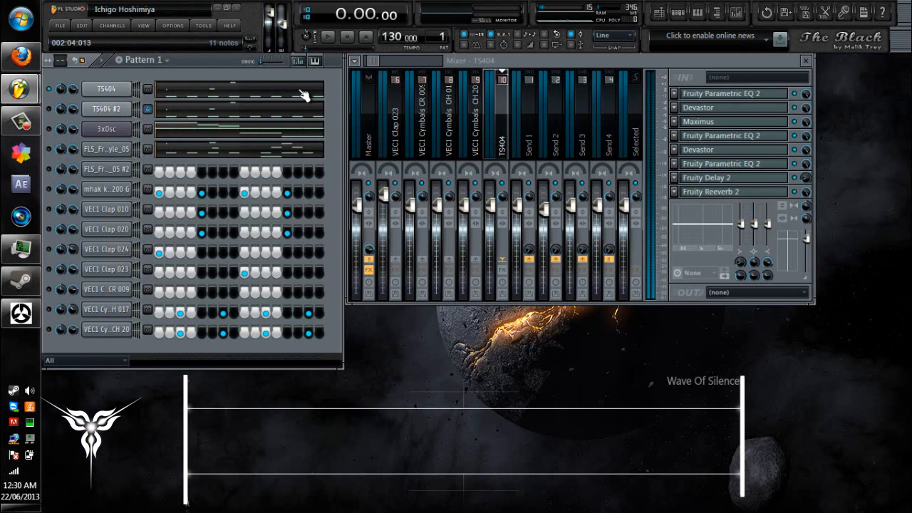
click(295, 92)
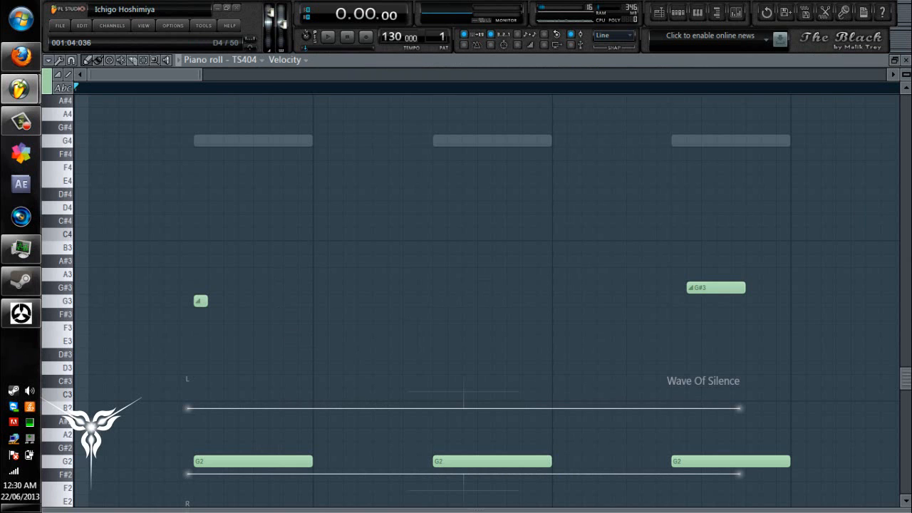
scroll(604, 458, down, 5)
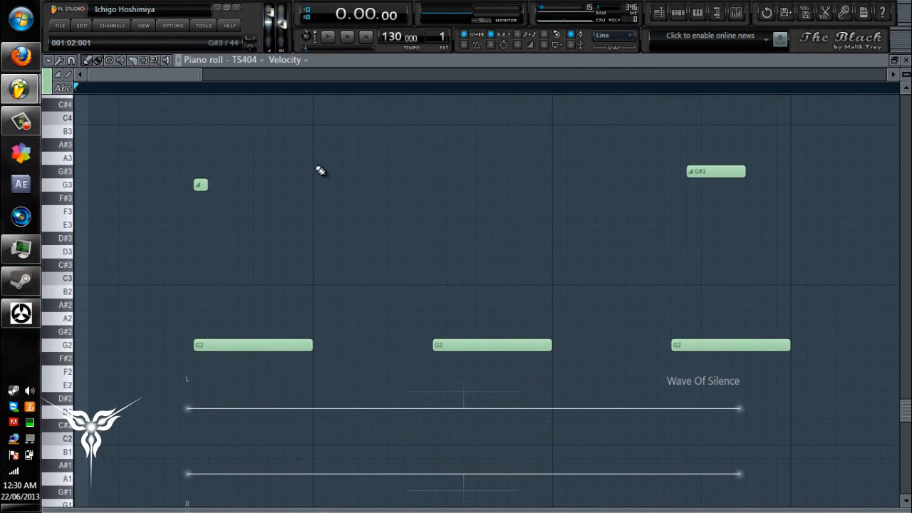
click(907, 60)
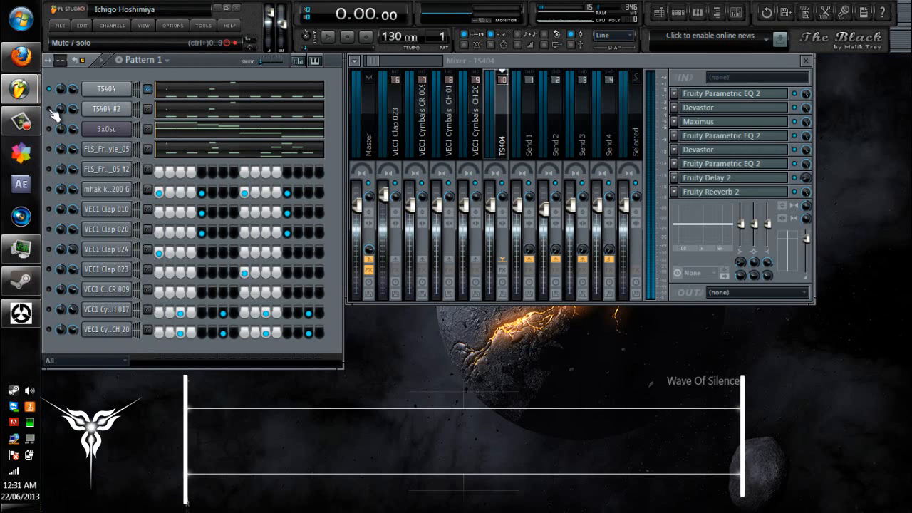
key(space)
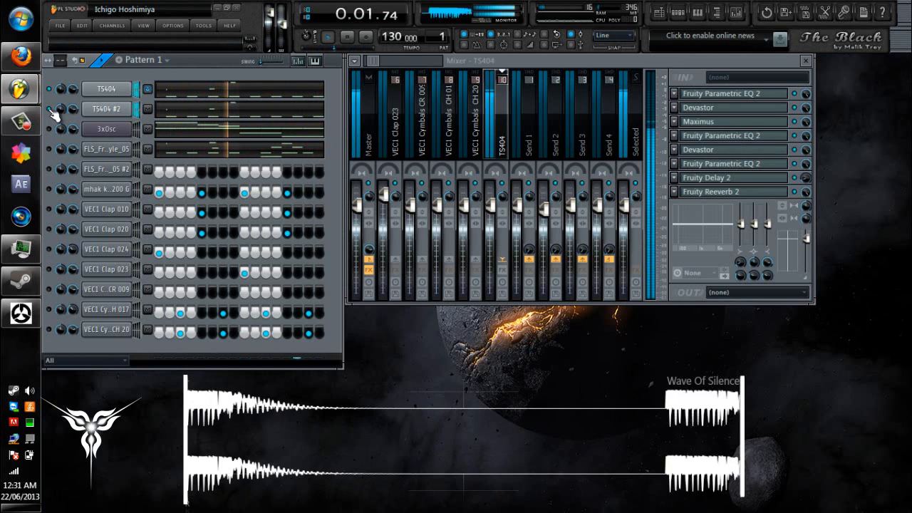
key(space)
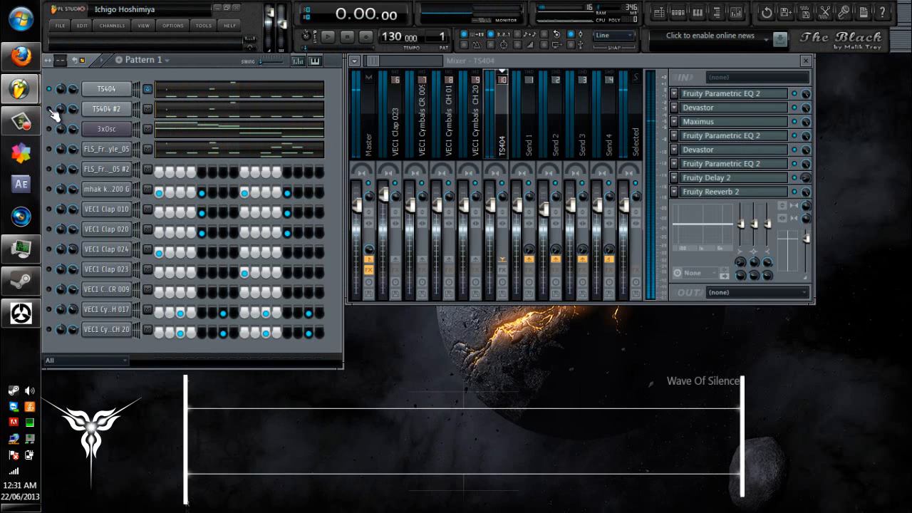
Step: Solo the slot 1 Fruity Parametric EQ 2 on the TS404 mixer track with effects enabled, and unmute the TS404 #2 channel
click(502, 270)
right_click(795, 93)
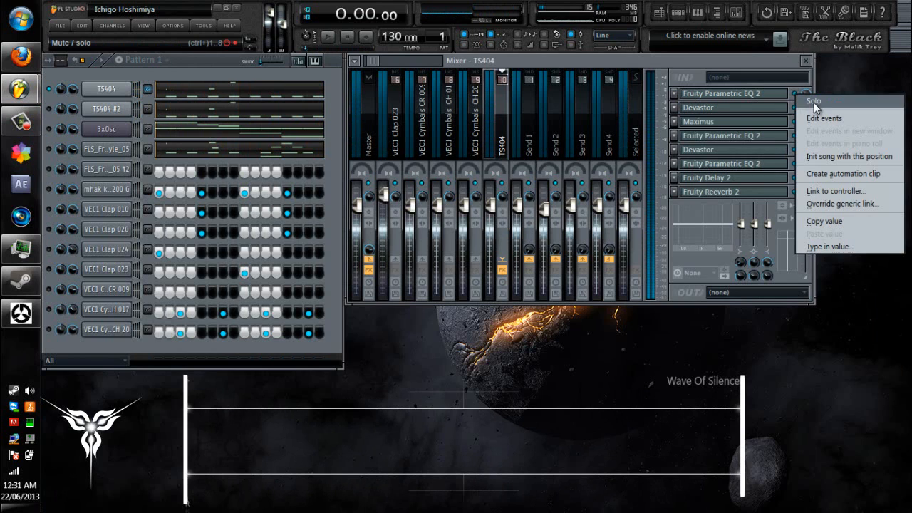
click(813, 102)
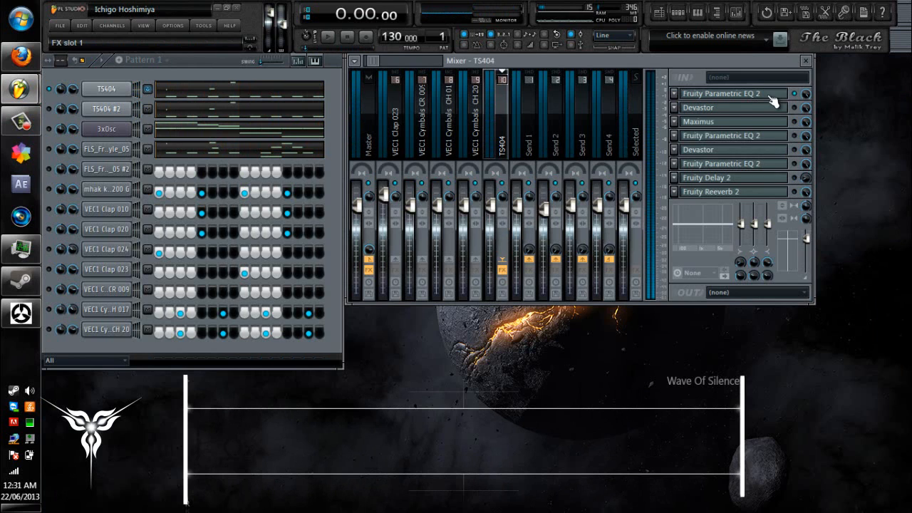
click(49, 110)
Step: Examine the slot 1 Fruity Parametric EQ 2 curve on the TS404 track while playing the pattern
click(724, 95)
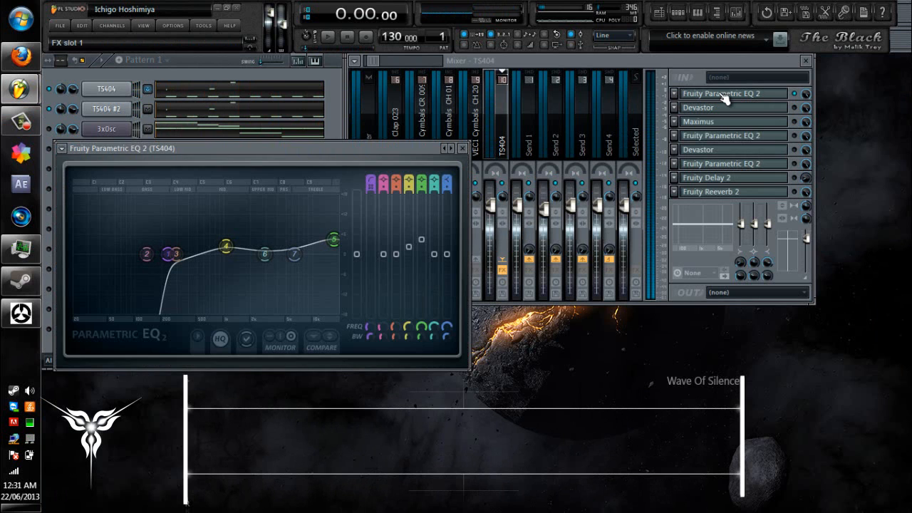
drag(290, 148, 443, 109)
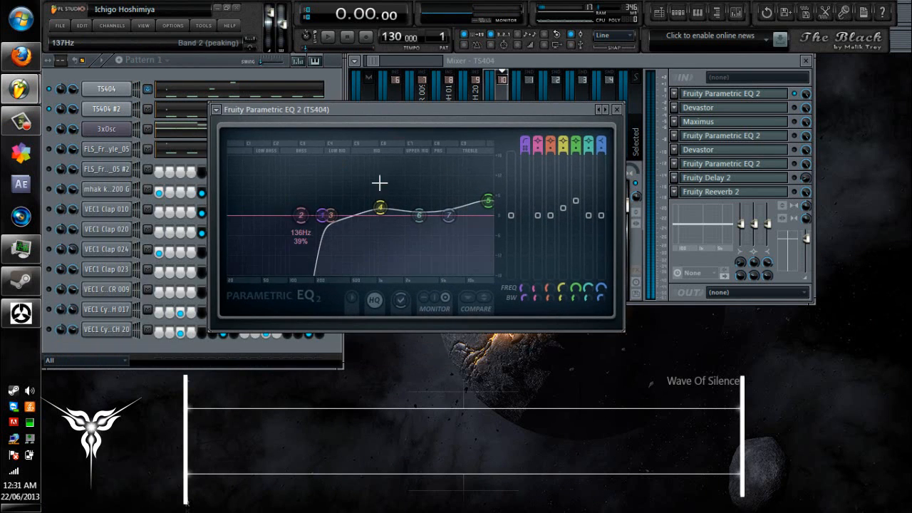
drag(548, 112, 593, 95)
key(space)
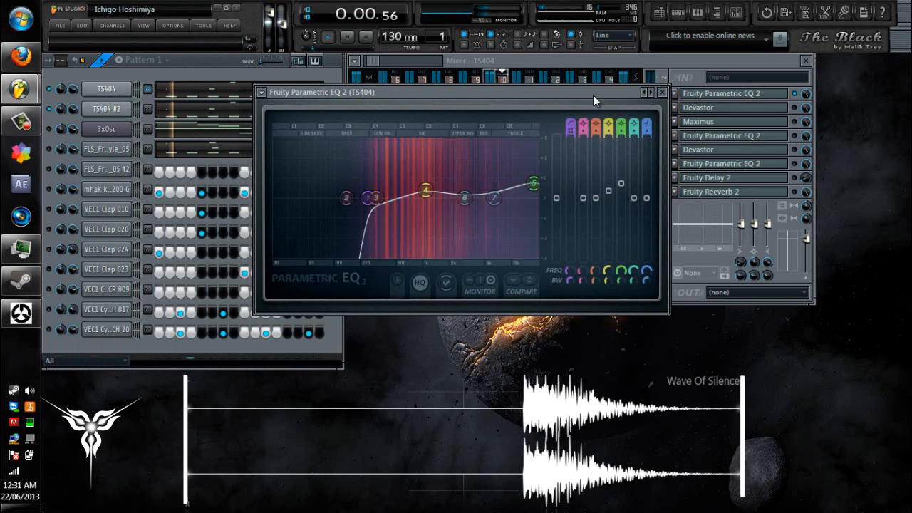
key(space)
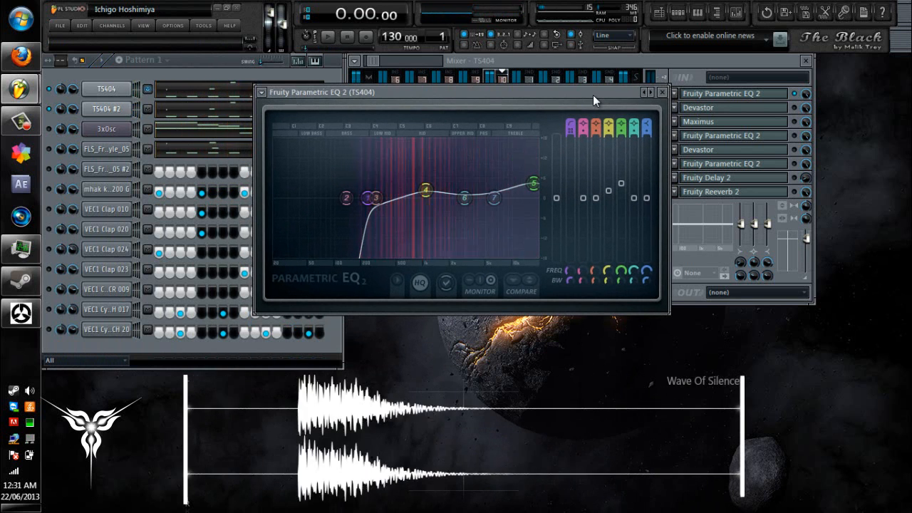
click(663, 93)
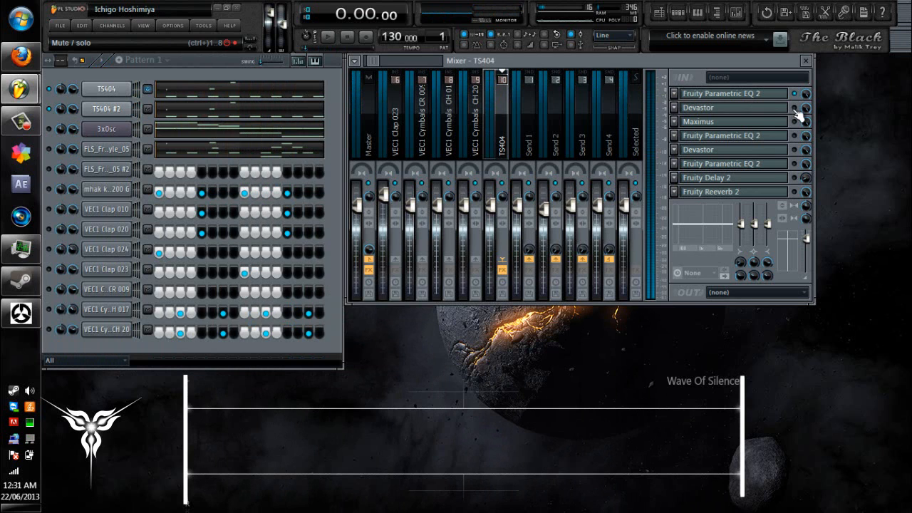
Step: Enable the slot 2 Devastor on the TS404 track, view its settings and audition the bass through it
click(784, 115)
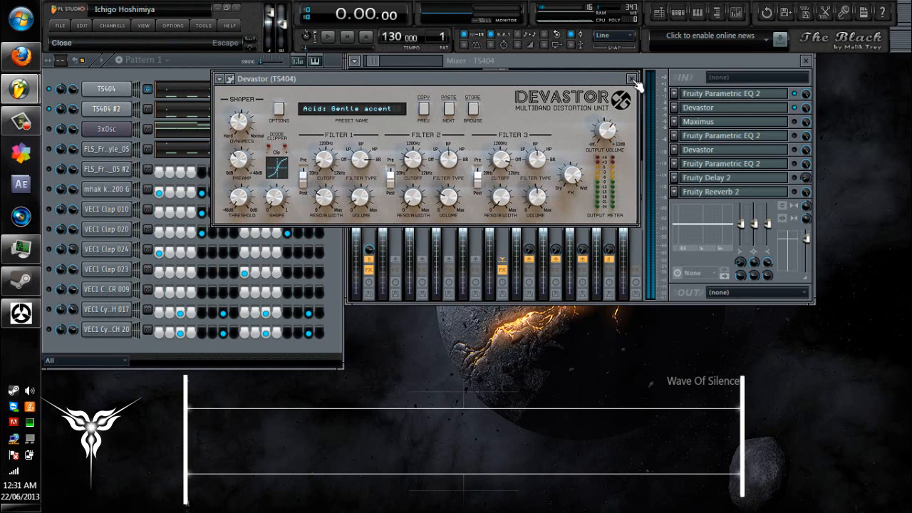
drag(585, 82, 663, 148)
click(711, 144)
key(space)
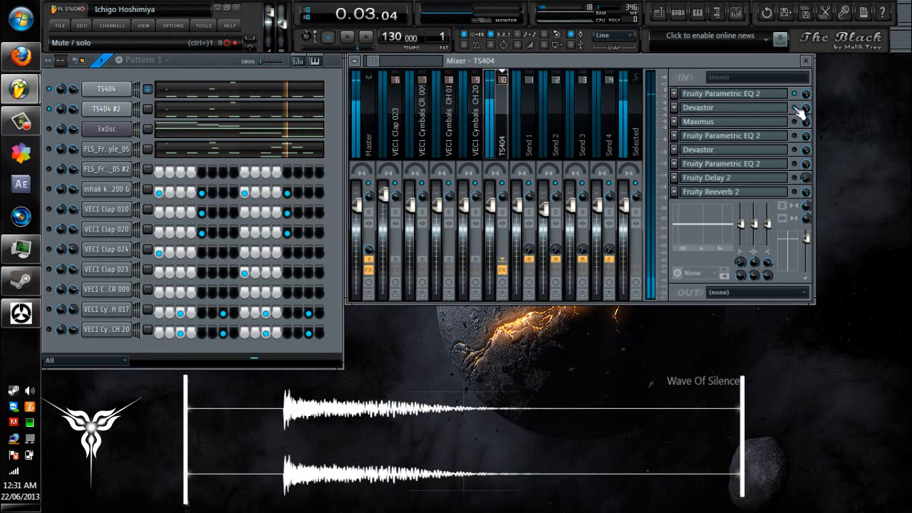
key(space)
click(746, 108)
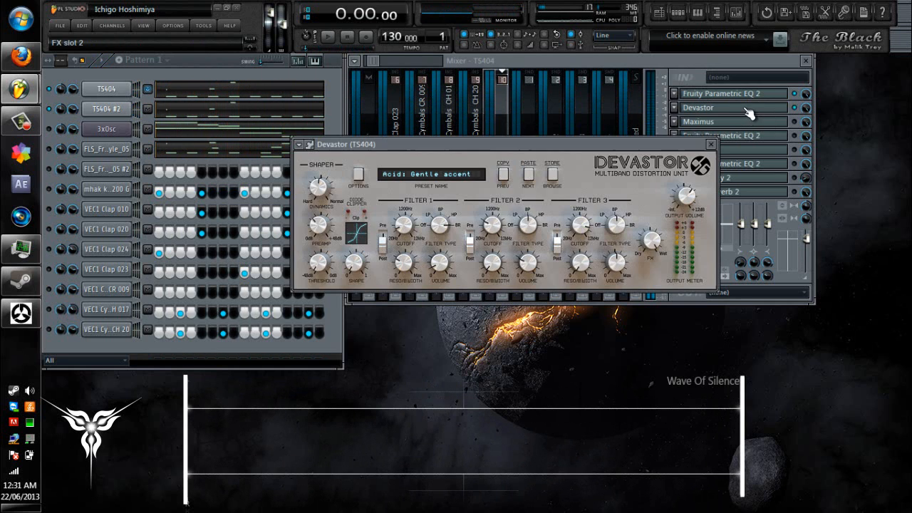
click(710, 144)
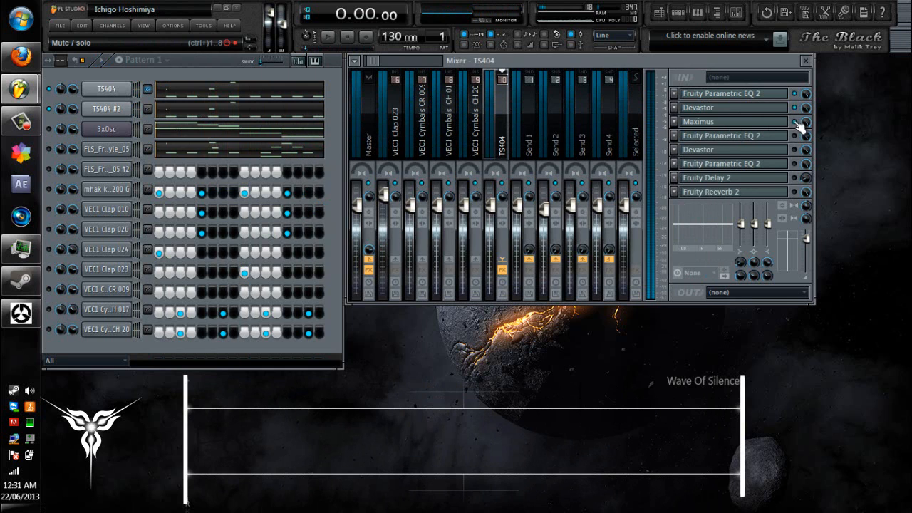
Step: Enable the slot 3 Maximus on the TS404 track, view its settings and preset list, and audition the bass through it
click(750, 123)
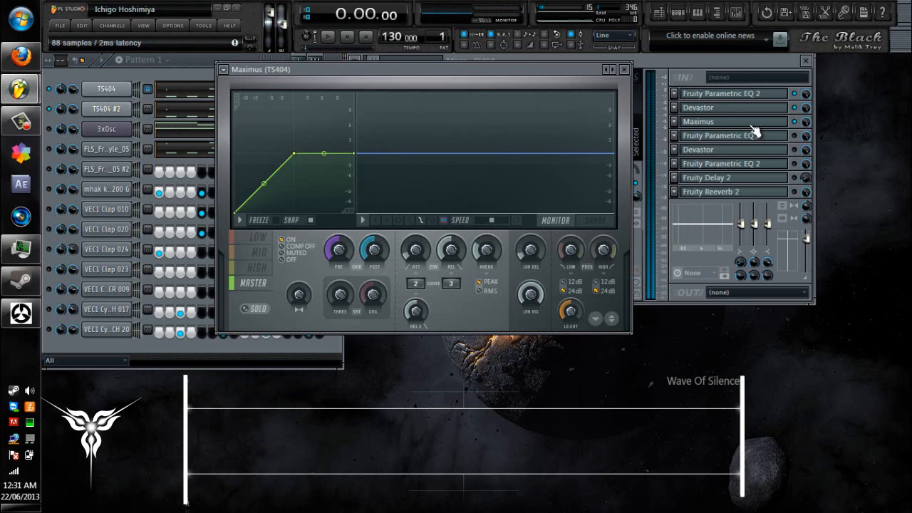
click(224, 70)
mouse_move(285, 108)
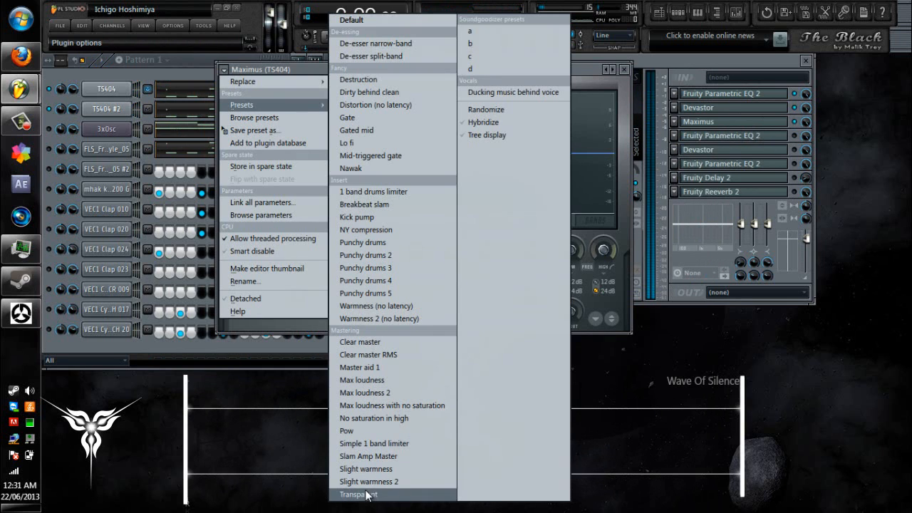
click(590, 67)
click(624, 69)
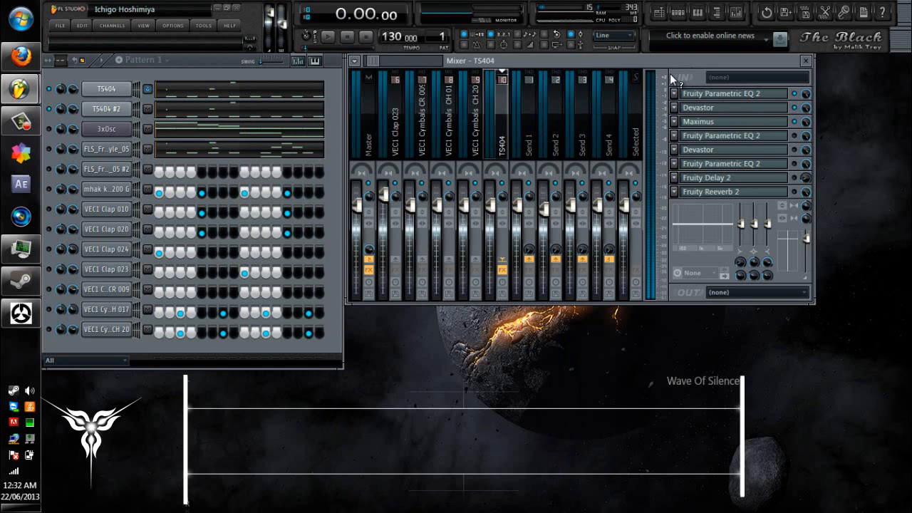
key(space)
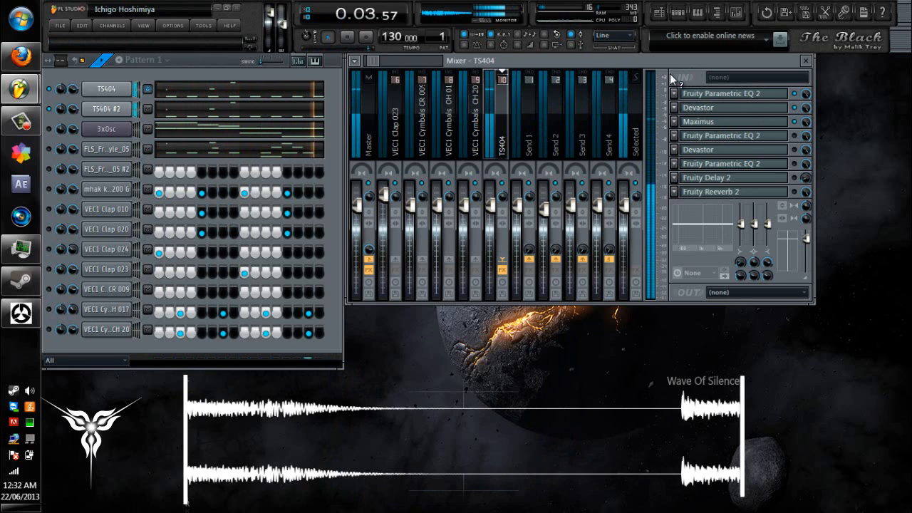
key(space)
Step: Enable the slot 4 Fruity Parametric EQ 2 on the TS404 track, view its curve and audition the bass through it
click(783, 136)
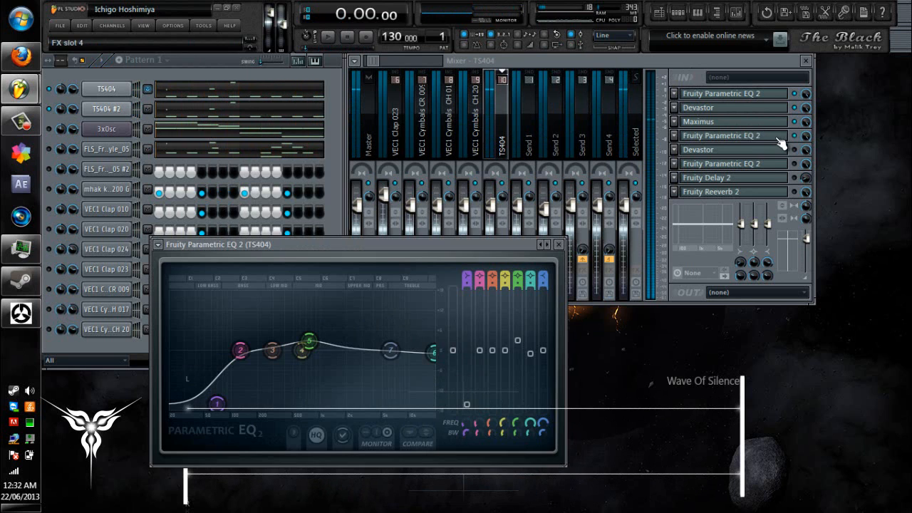
drag(452, 246, 614, 115)
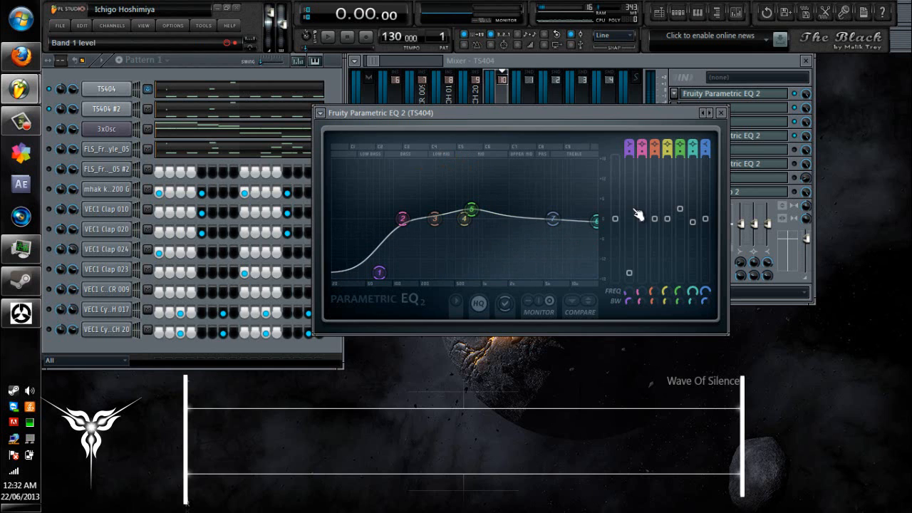
key(space)
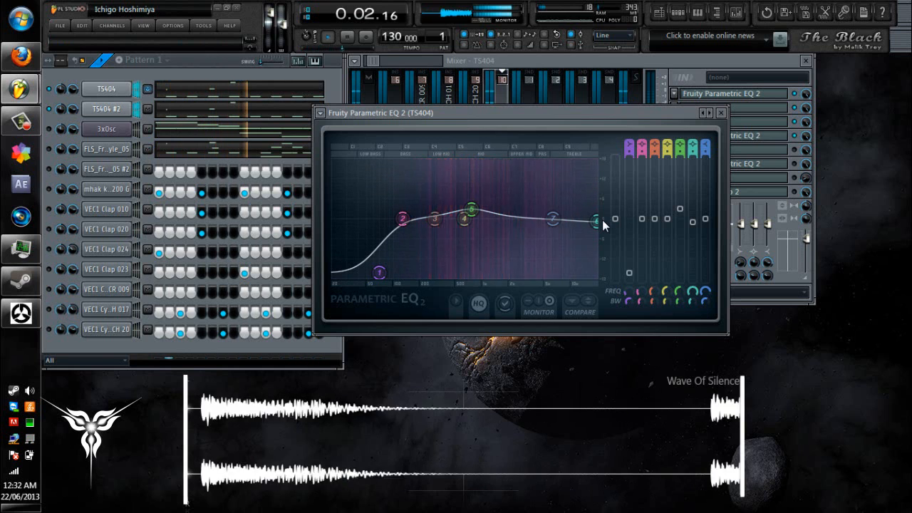
key(space)
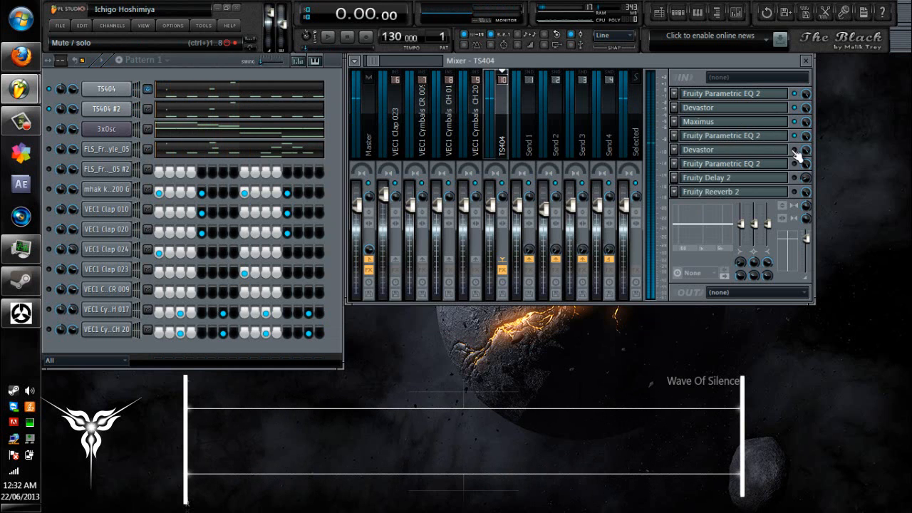
Step: Enable the slot 5 Devastor on the TS404 track, view its settings and audition the bass through it
click(776, 154)
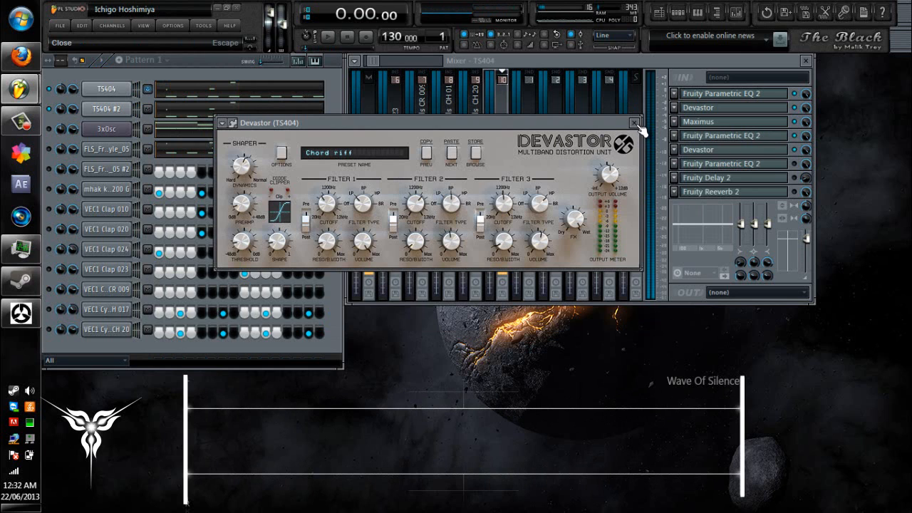
drag(615, 121, 607, 103)
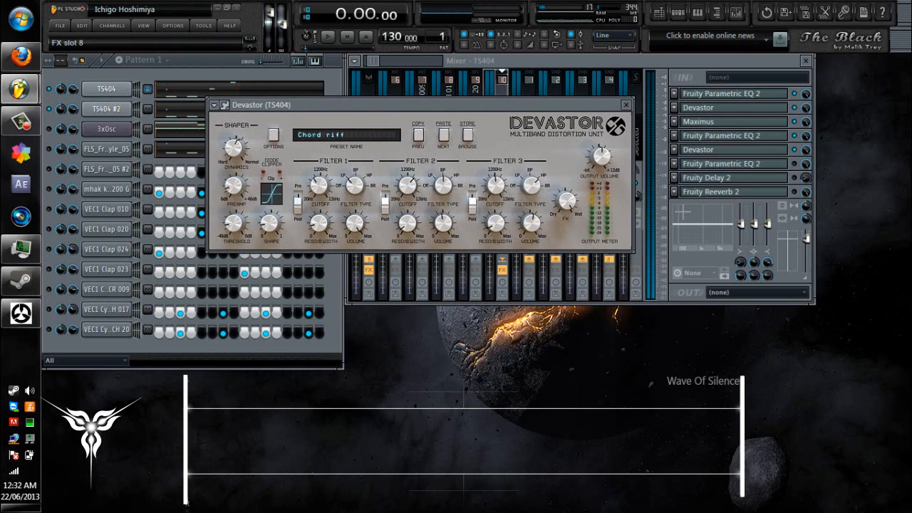
click(626, 106)
key(space)
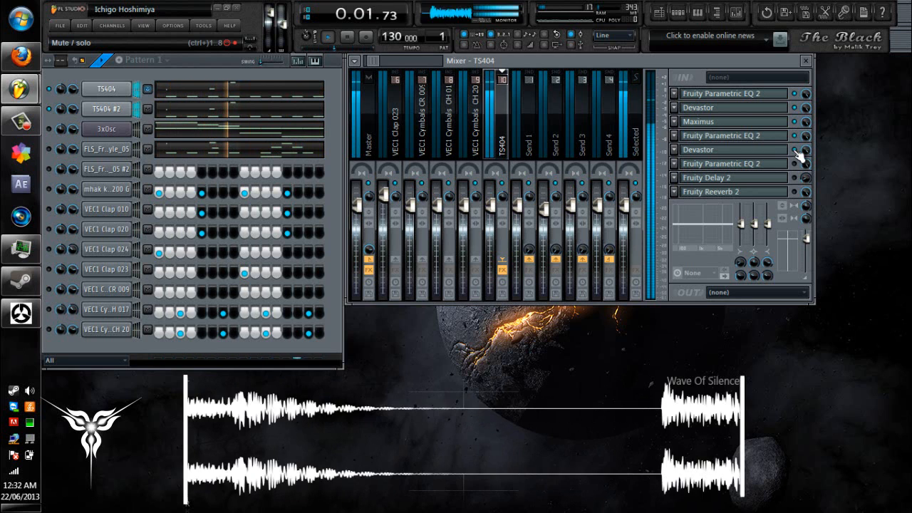
key(space)
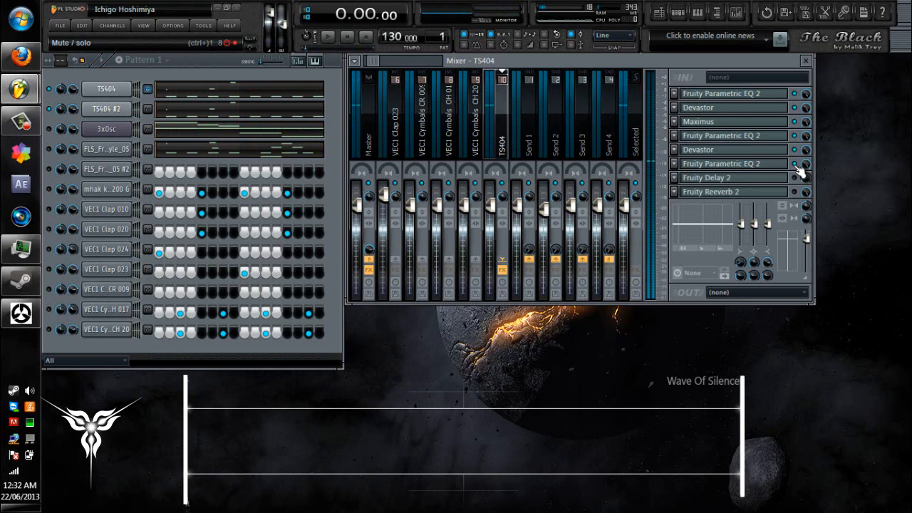
Step: Enable the slot 6 Fruity Parametric EQ 2 on the TS404 track and examine its curve while playing the pattern
click(784, 165)
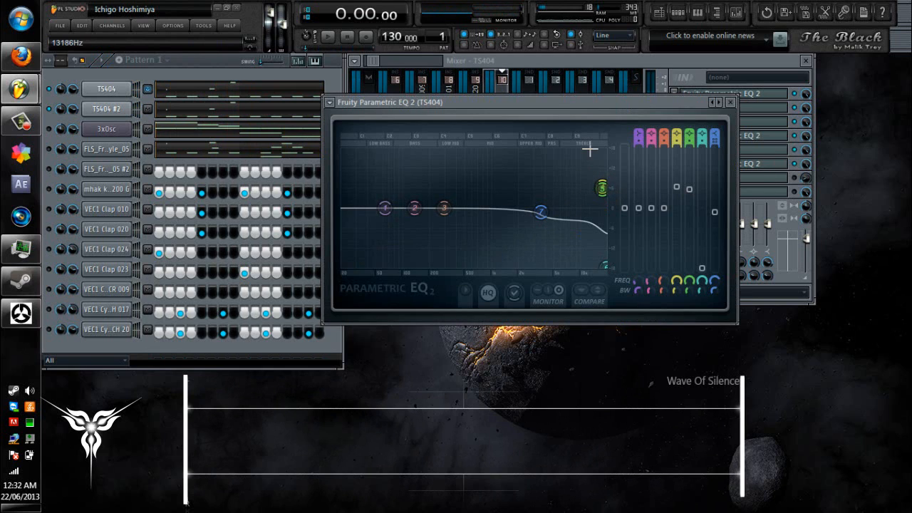
key(space)
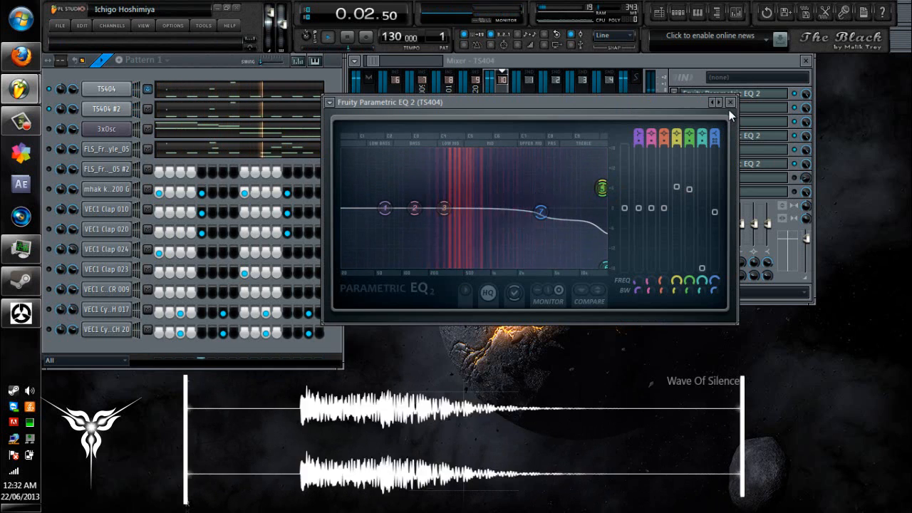
click(730, 102)
key(space)
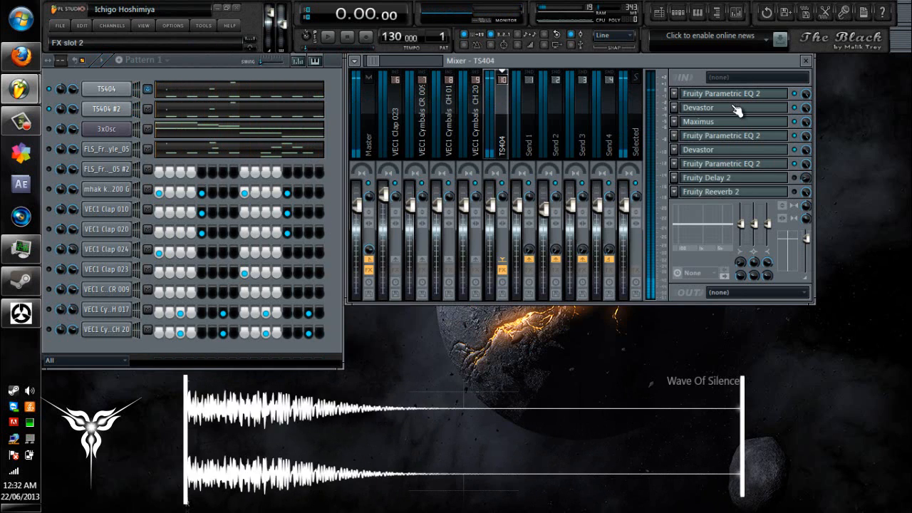
Step: Enable the slot 7 Fruity Delay 2 on the TS404 track, view its settings and audition the bass through it
click(772, 184)
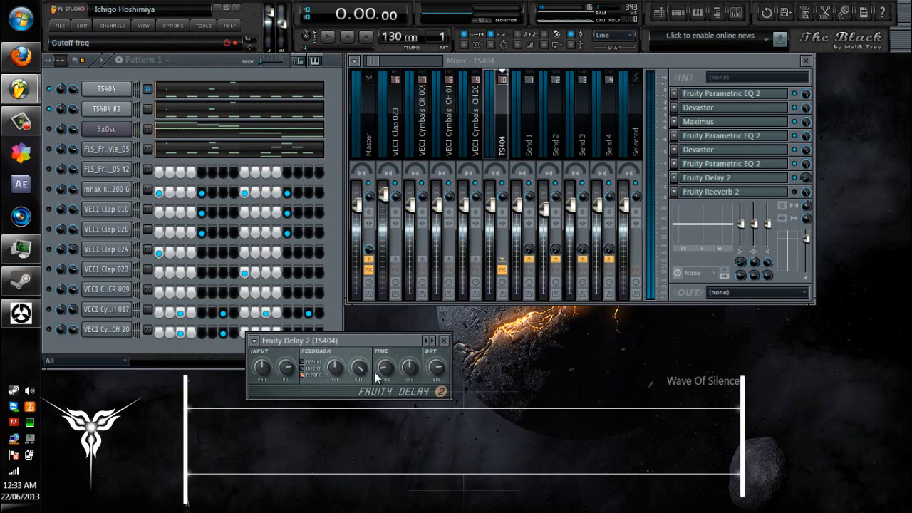
click(444, 341)
key(space)
key(space)
key(space)
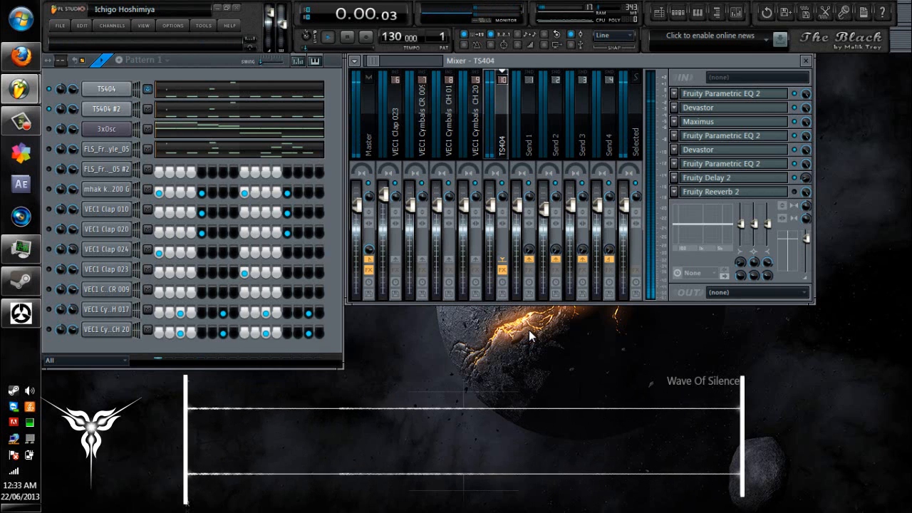
key(space)
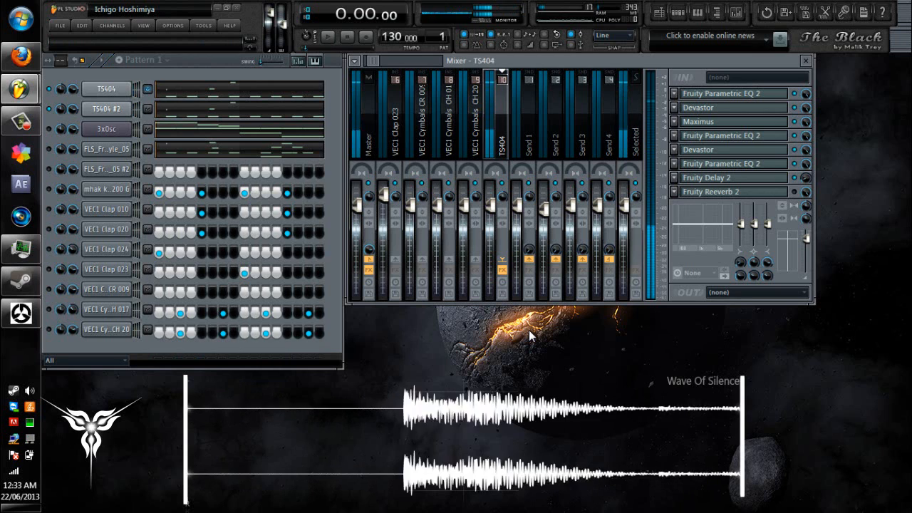
Step: Enable the slot 8 Fruity Reeverb 2 on the TS404 track, view its settings, and audition the bass with the drum channels unmuted
click(761, 193)
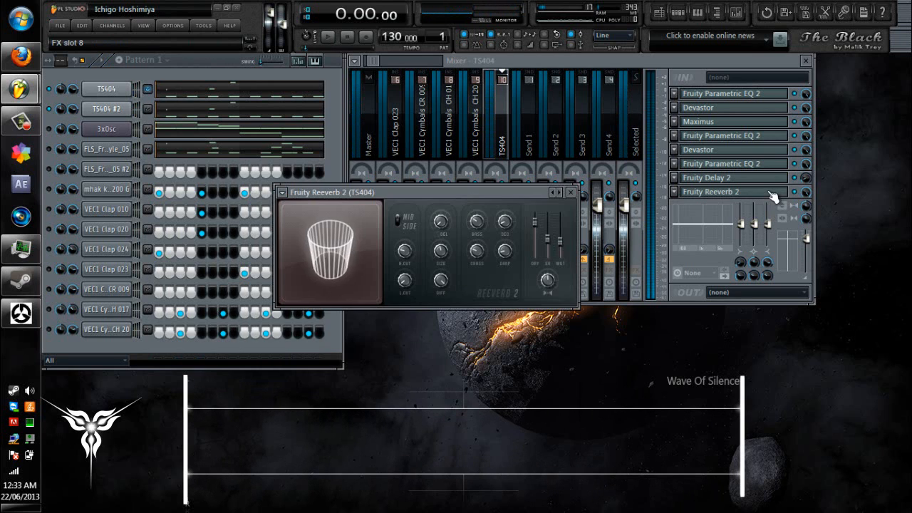
drag(456, 189, 456, 133)
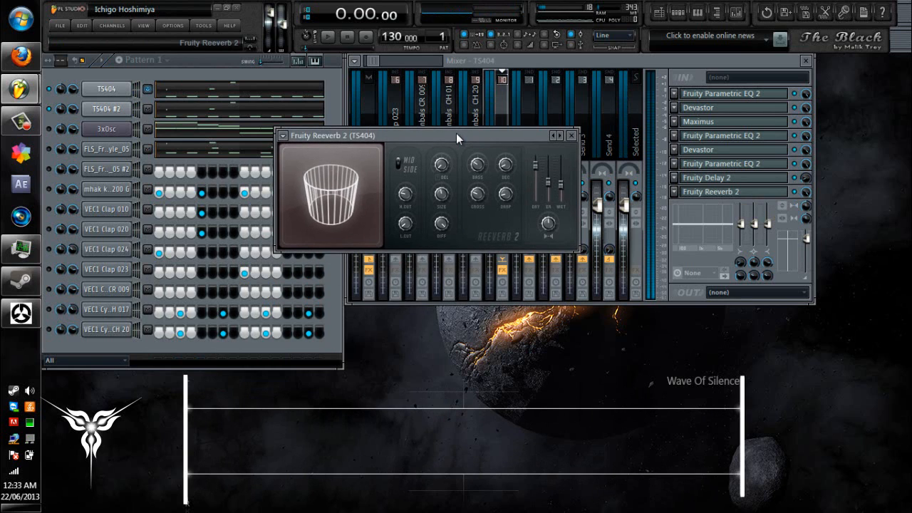
key(space)
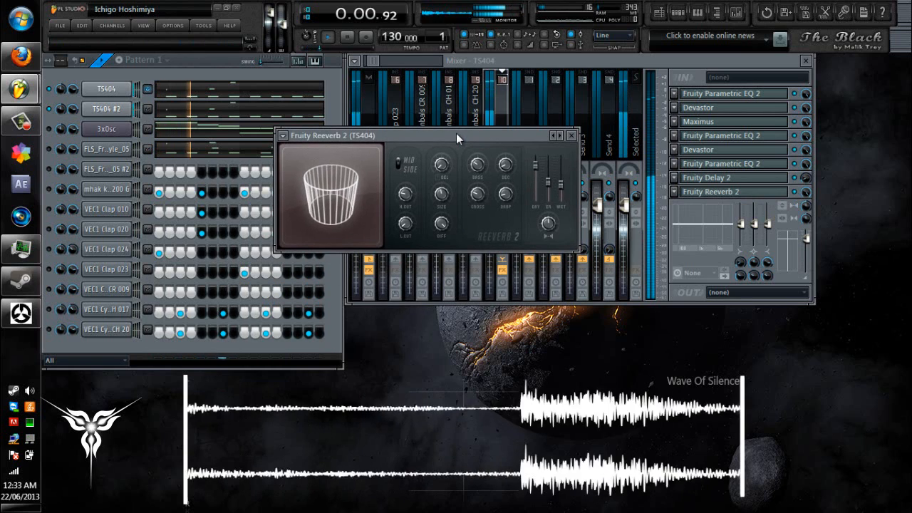
click(572, 136)
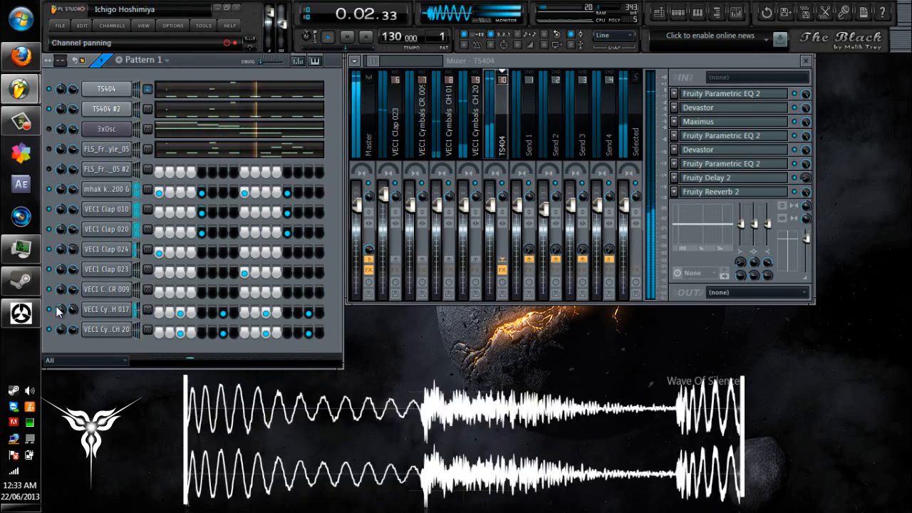
key(space)
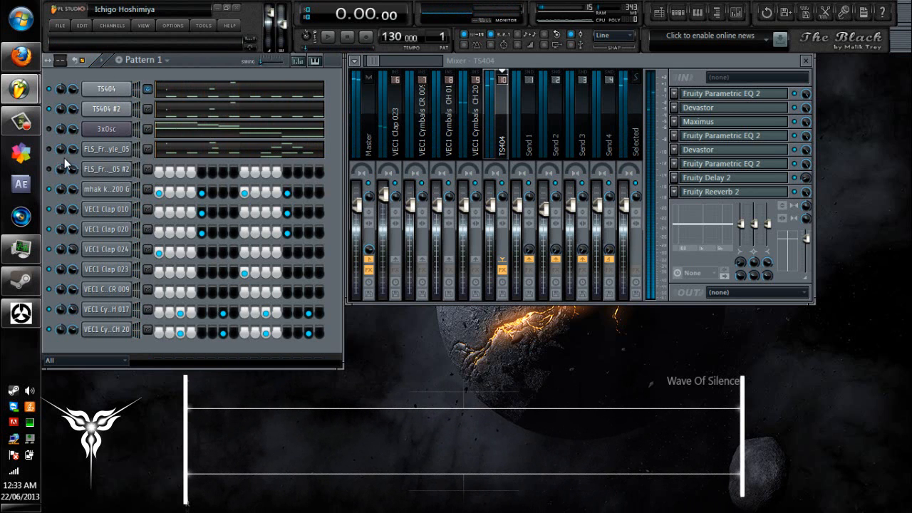
Step: View the FLS_Freestyle_05 channel settings, locate its sample among the browser's Vocals, and preview the sample
click(107, 149)
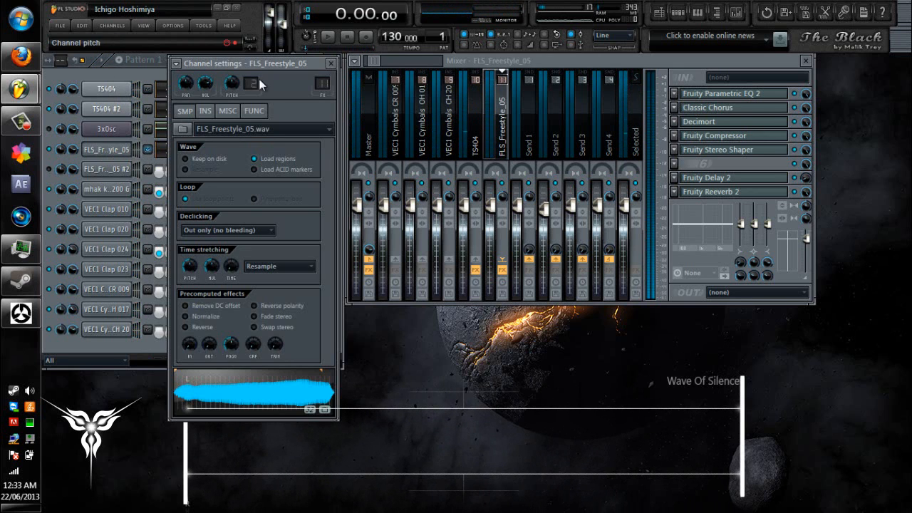
click(725, 19)
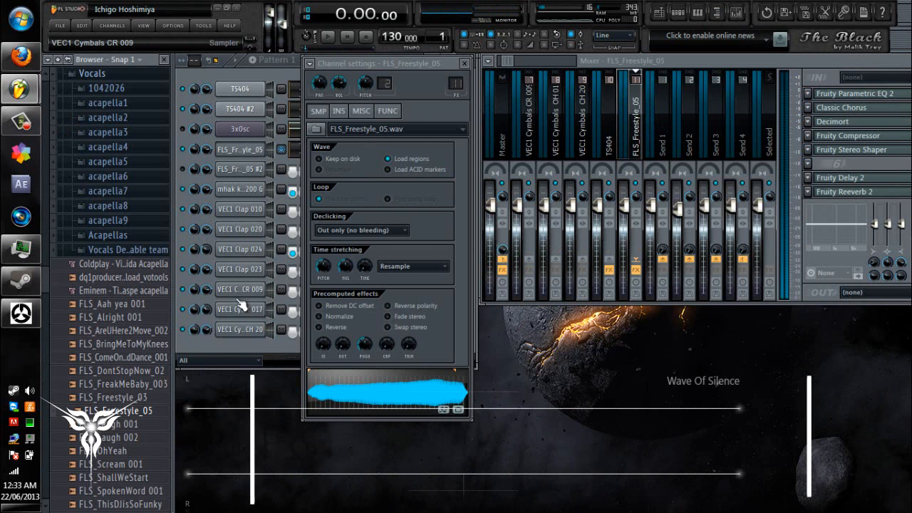
click(151, 414)
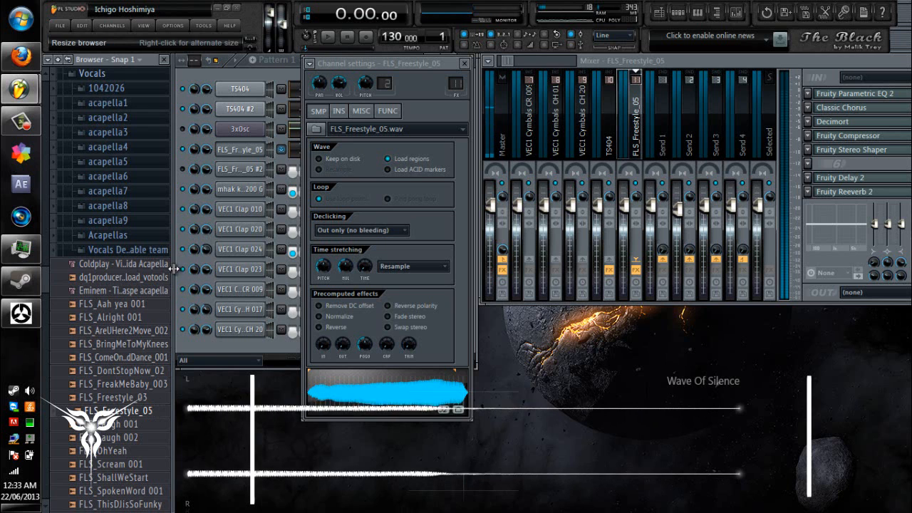
click(164, 60)
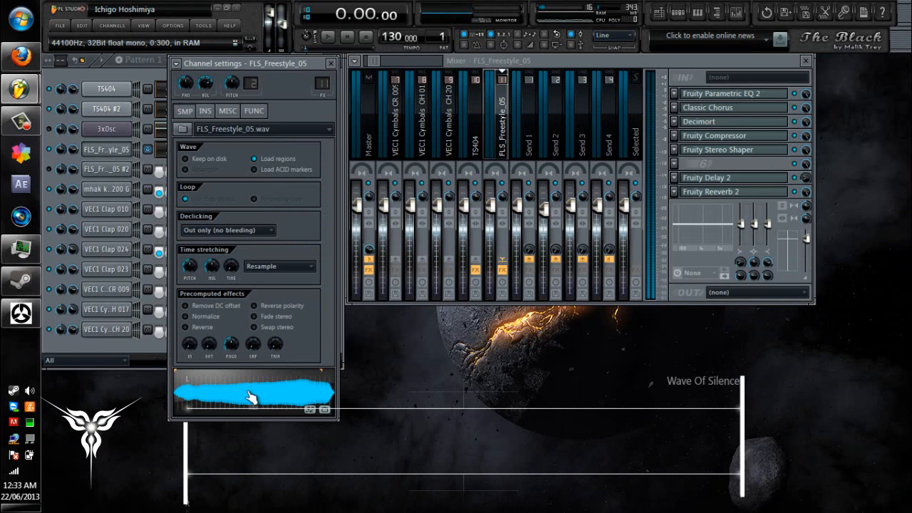
click(251, 398)
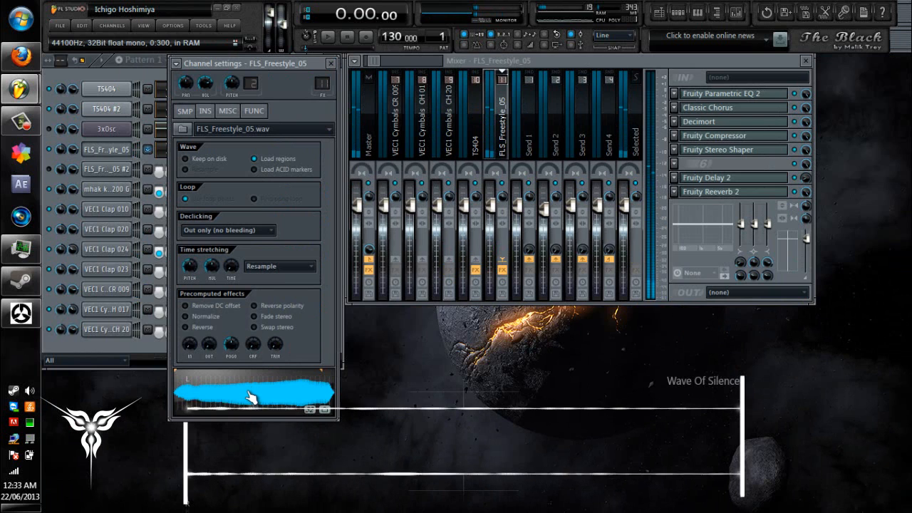
Step: View the piano-roll notes of the FLS_Freestyle_05 channel and play the pattern with it
drag(288, 61, 417, 70)
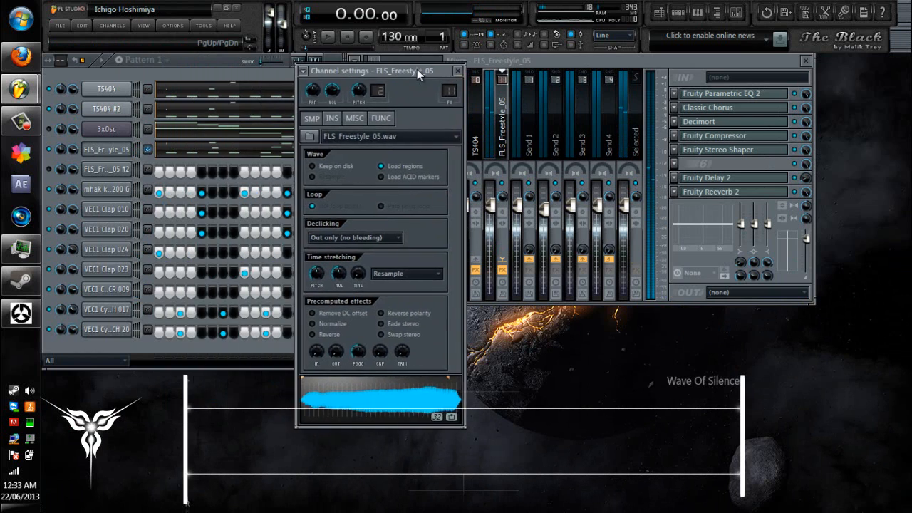
click(214, 155)
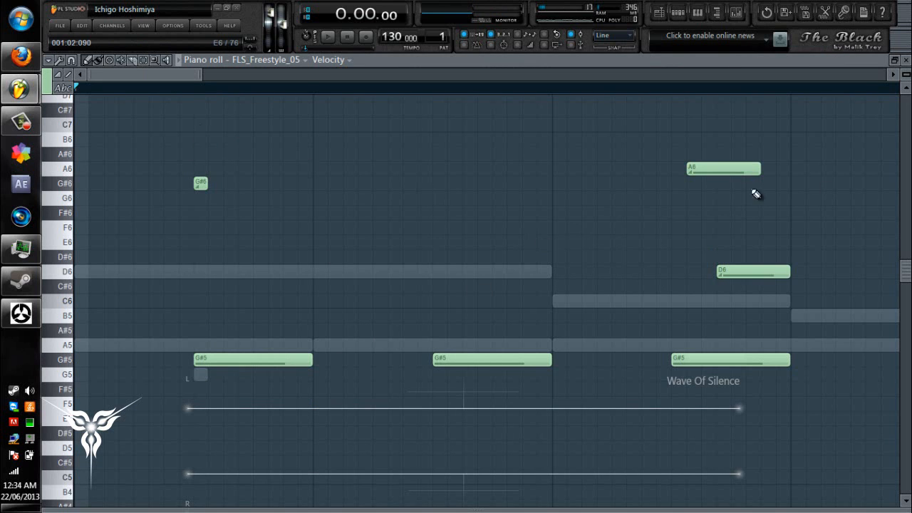
click(906, 61)
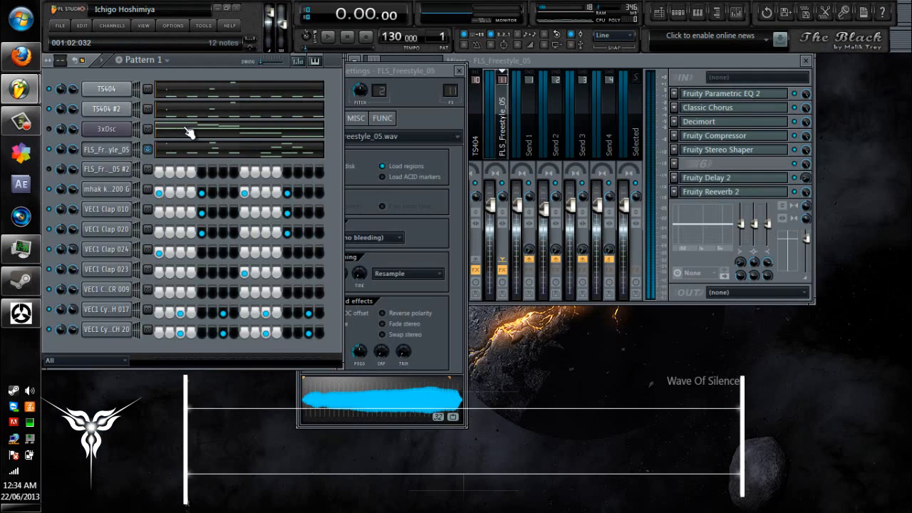
key(space)
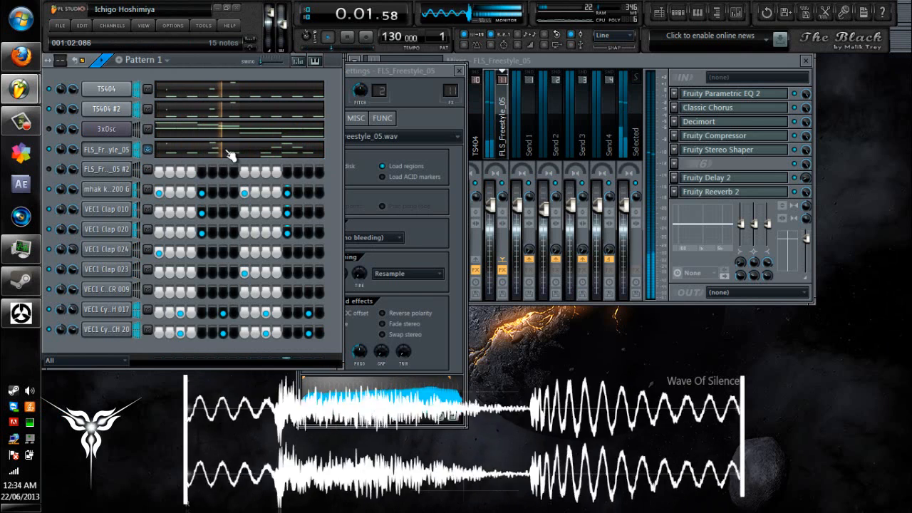
key(space)
Step: Raise the Crossfade loop amount of the FLS_Freestyle_05 sample and audition it with a C5 note
click(433, 257)
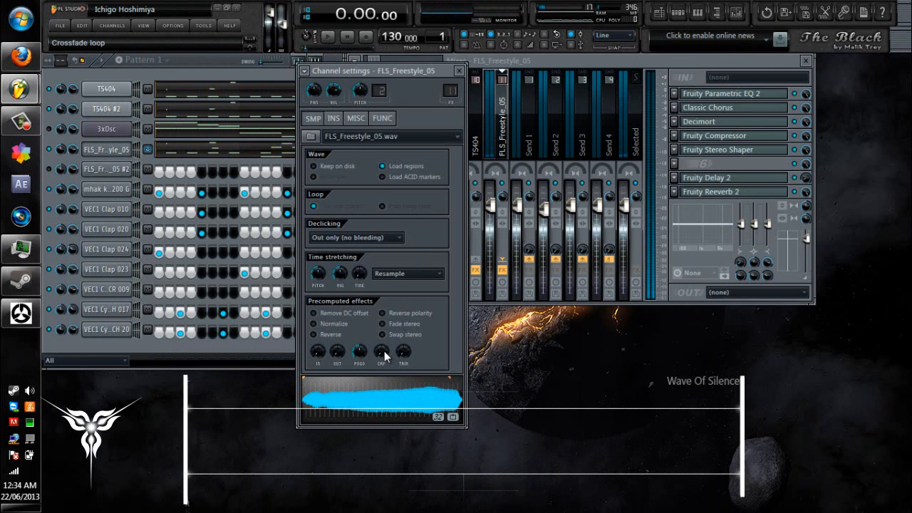
drag(384, 352, 429, 44)
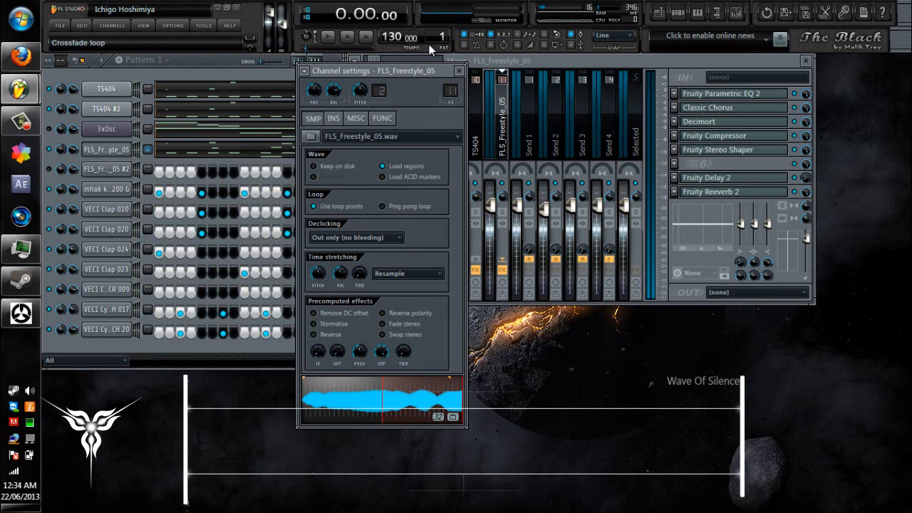
key(z)
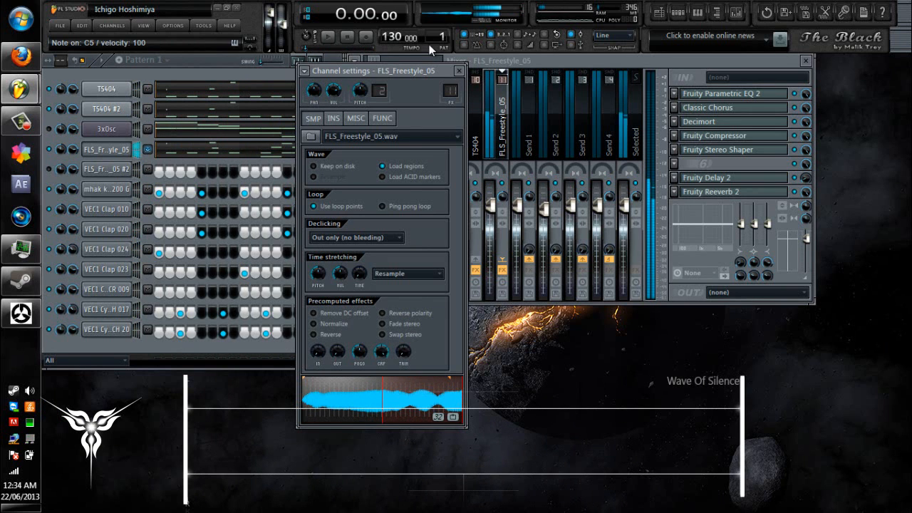
Step: Audition the crossfaded FLS_Freestyle_05 sample by playing several notes at different pitches, including D5, D#5, F5 and G5
key(x)
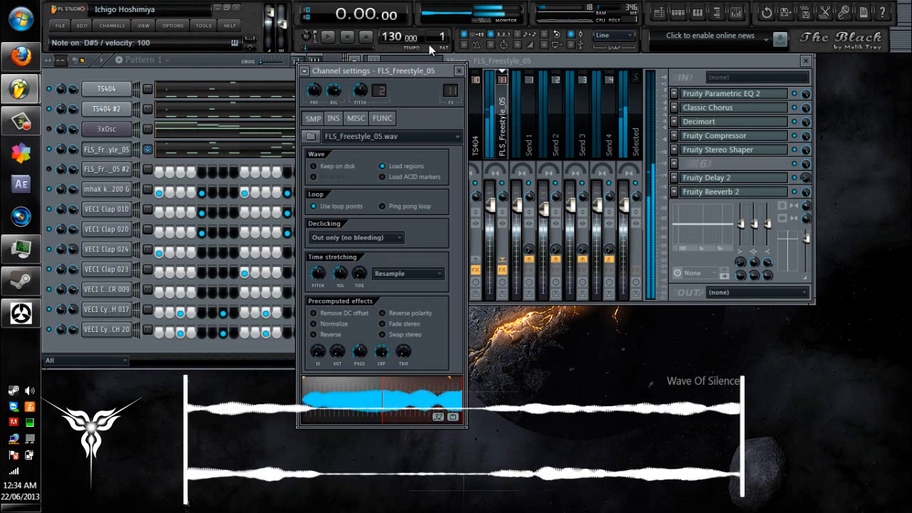
key(v)
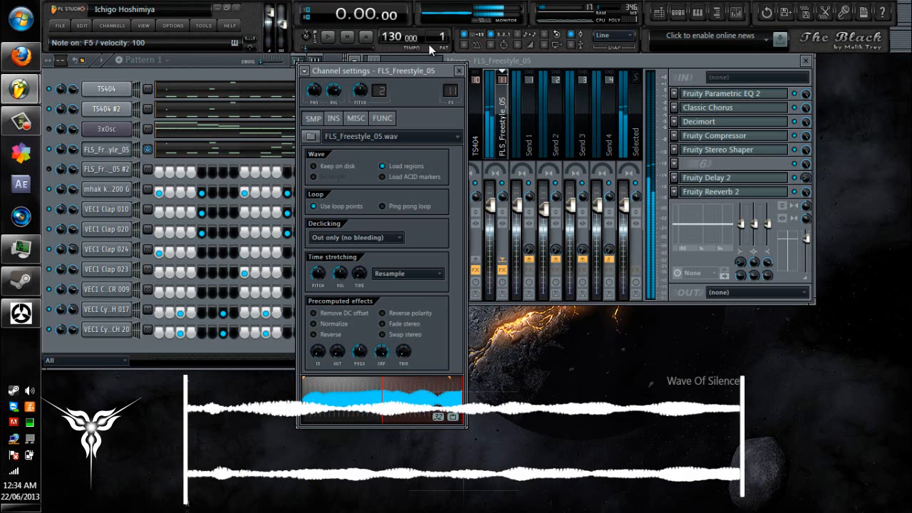
key(j)
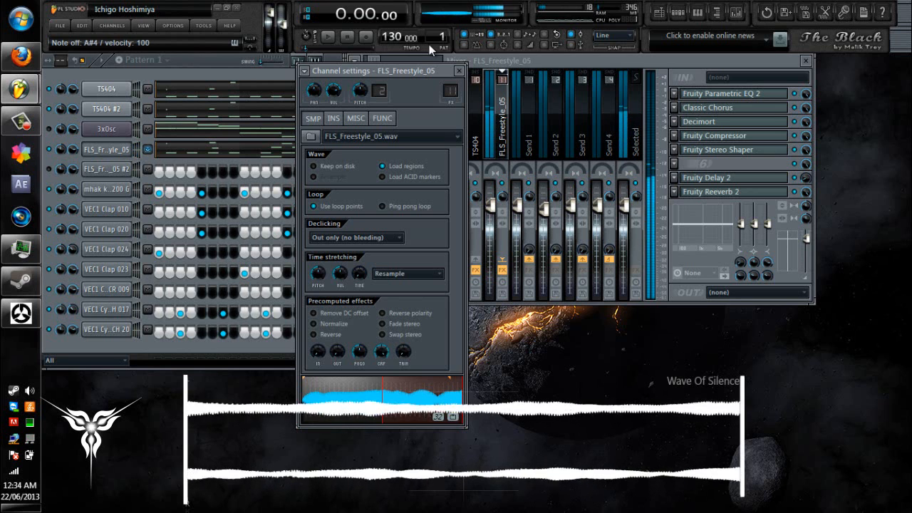
key(z)
key(d)
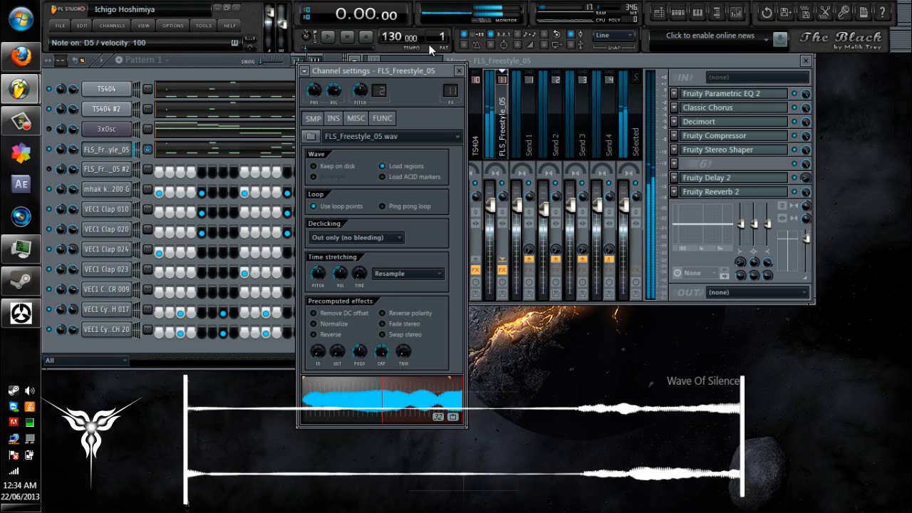
key(v)
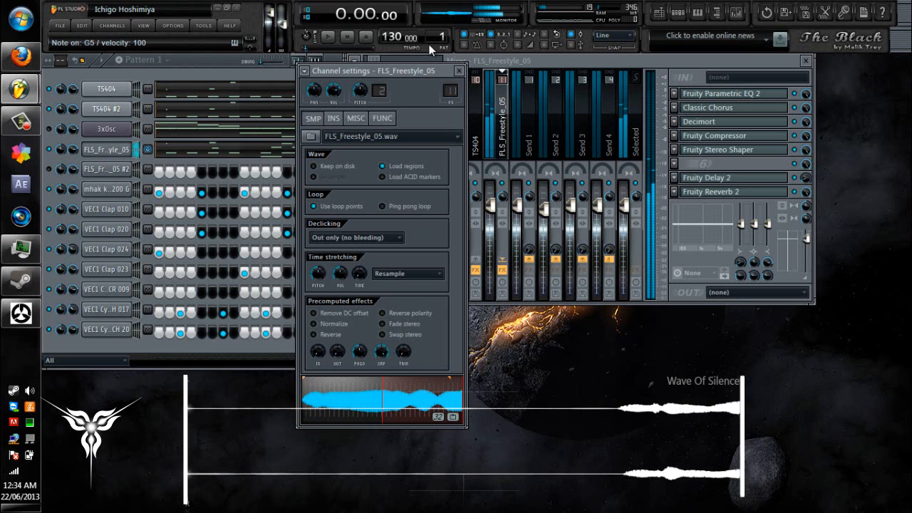
key(j)
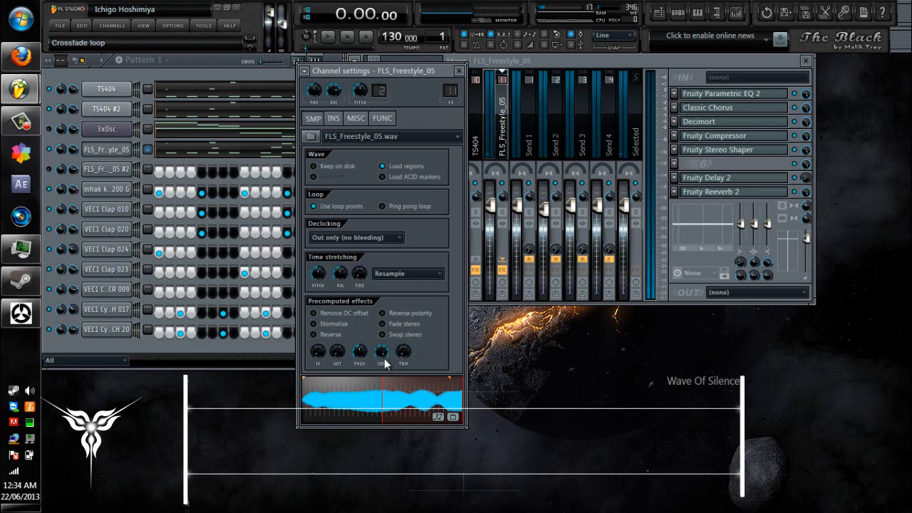
Step: Lower the Crossfade loop amount of the FLS_Freestyle_05 sample to its minimum, close the channel settings and play the pattern
drag(384, 358, 386, 428)
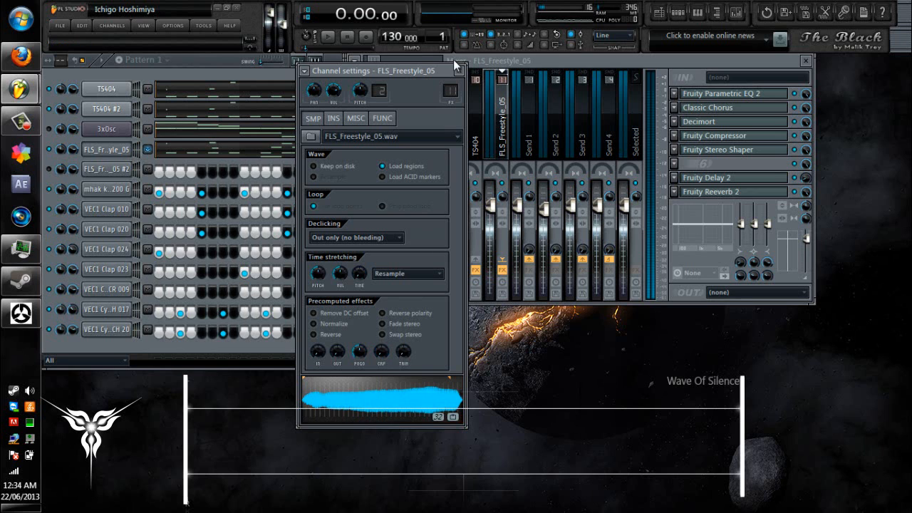
click(459, 70)
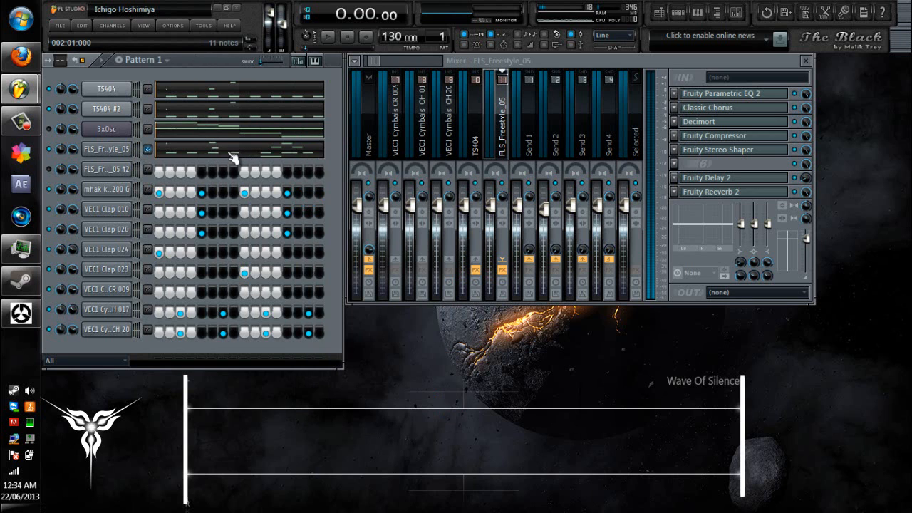
key(space)
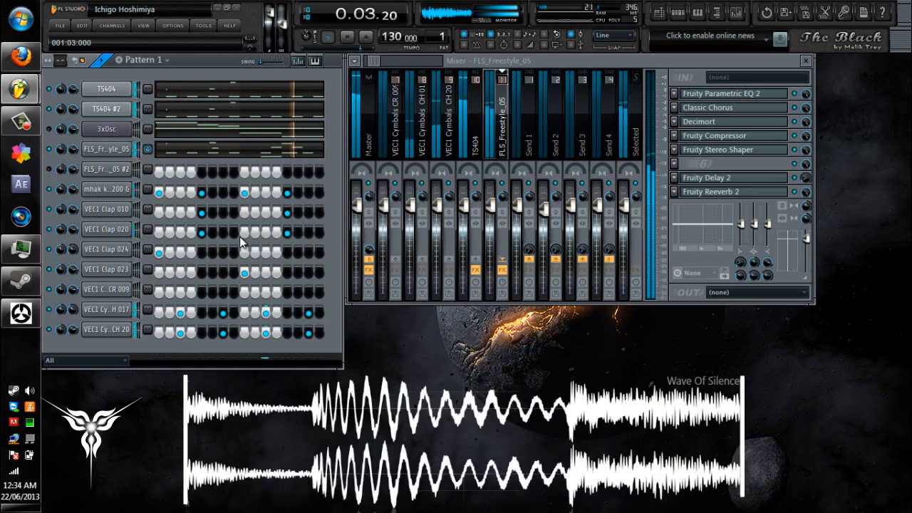
key(space)
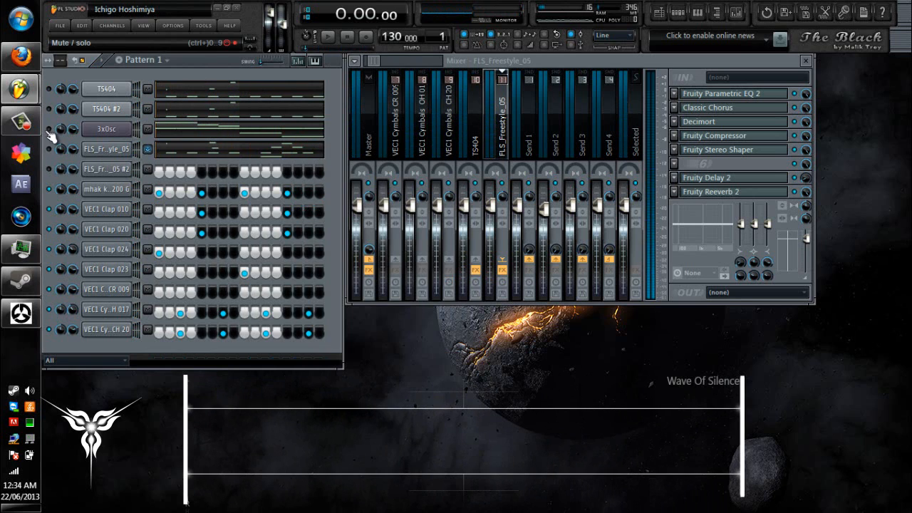
Step: View the oscillator settings of the 3xOsc channel and close them
click(108, 130)
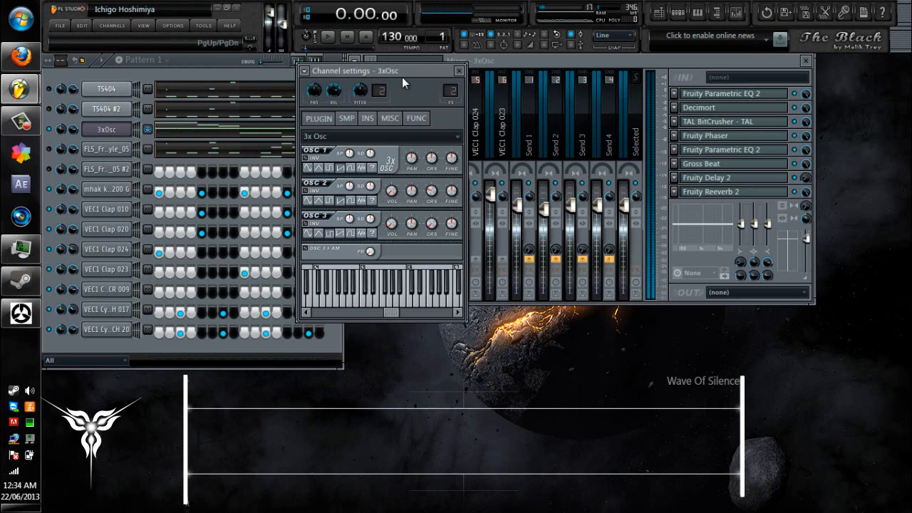
drag(407, 69, 230, 87)
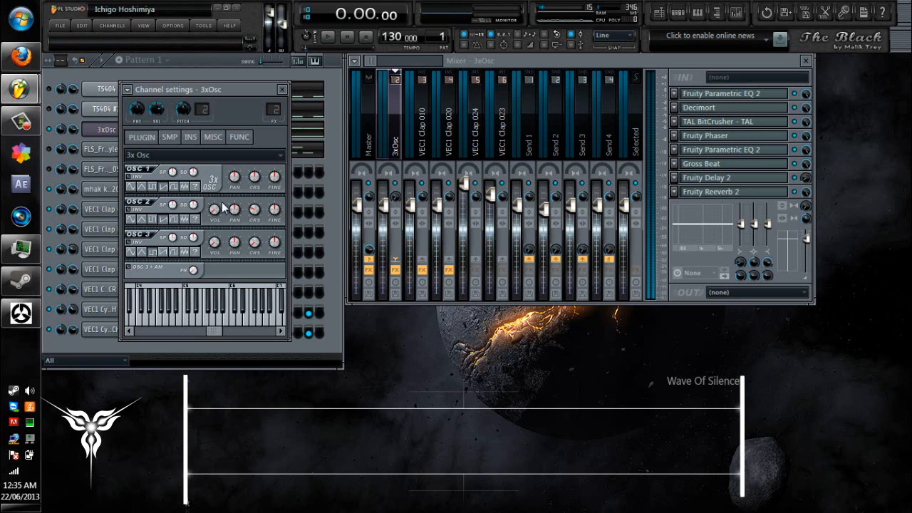
click(282, 89)
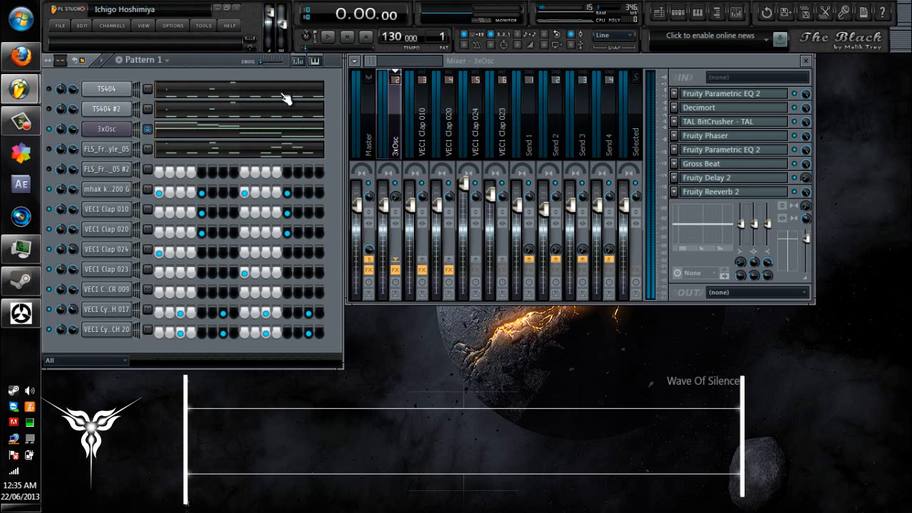
Step: Bypass all effect slots on the FLS_Freestyle_05 mixer track and briefly play the pattern
click(98, 152)
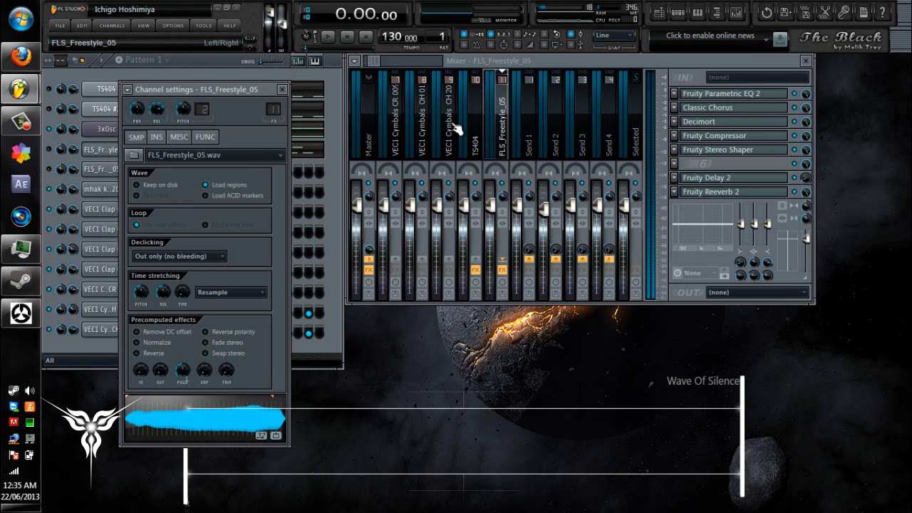
click(504, 272)
key(space)
key(space)
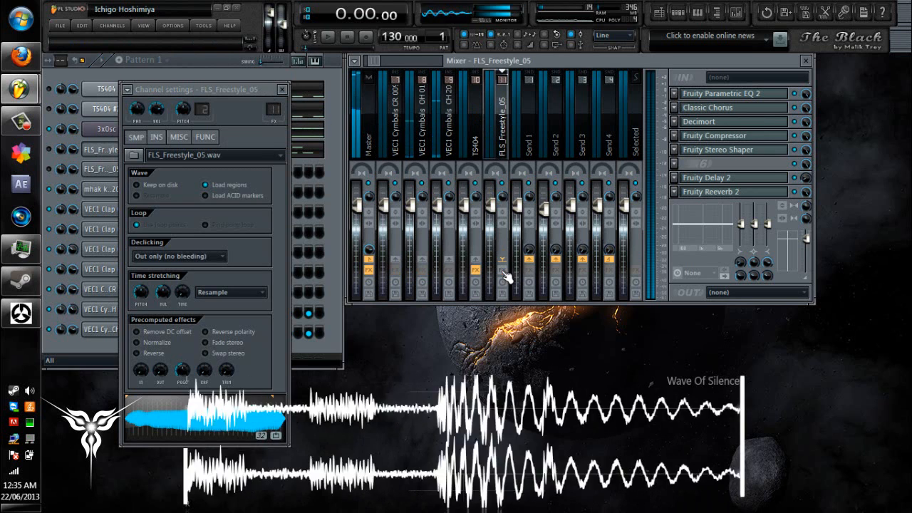
Step: Solo the FLS_Freestyle_05 channel and play the pattern to hear the vocal on its own
right_click(61, 150)
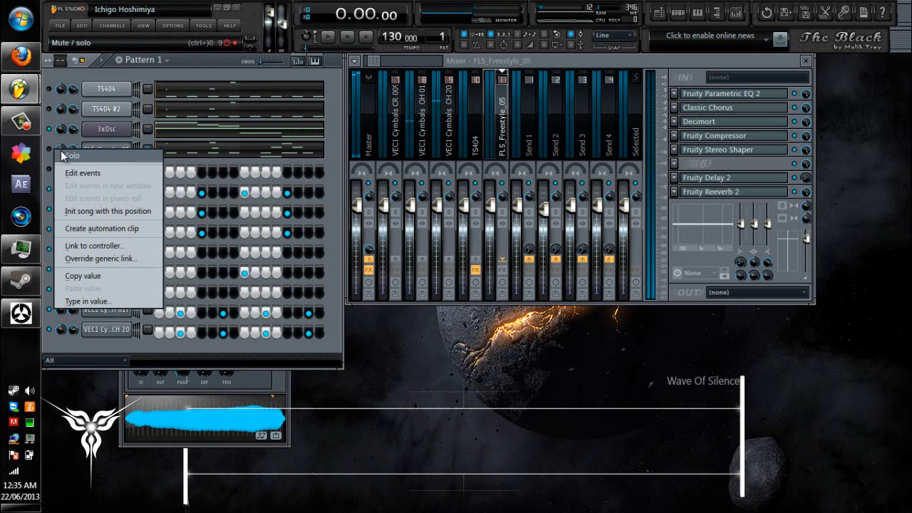
click(59, 151)
key(space)
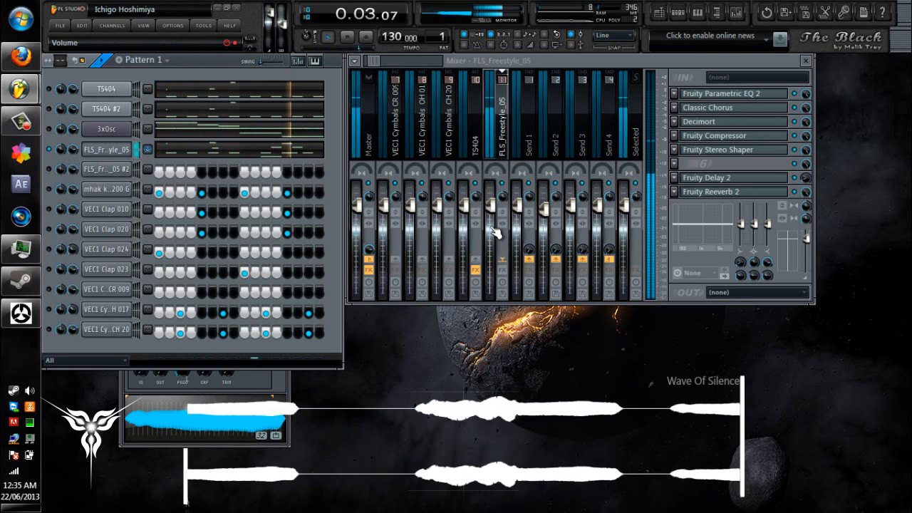
Step: Re-enable the track's effect slots with only Fruity Parametric EQ 2 active, view its curve and audition the vocal
click(505, 270)
key(space)
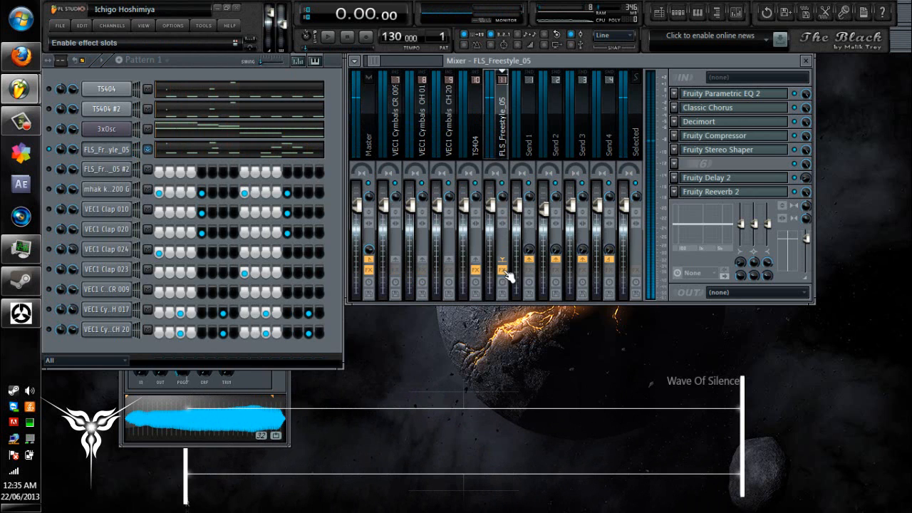
right_click(794, 98)
click(803, 101)
click(783, 99)
drag(343, 150, 592, 110)
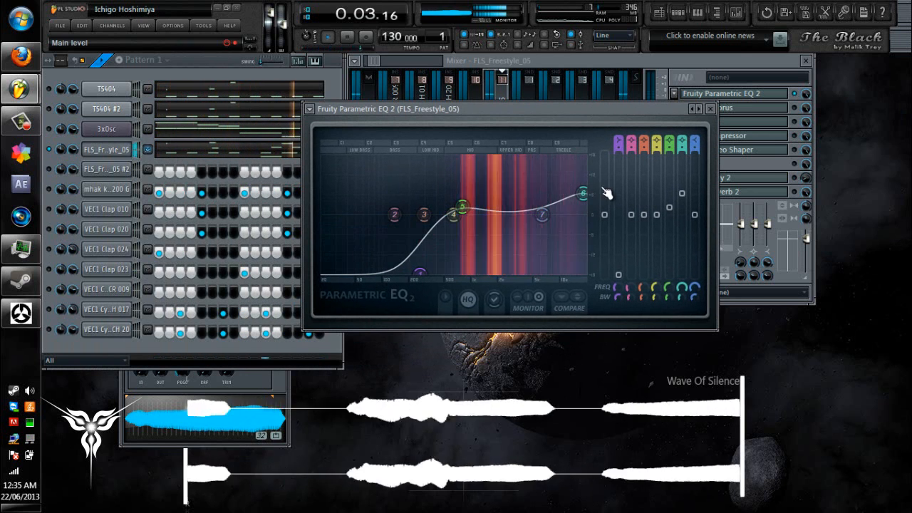
key(space)
drag(637, 105, 617, 105)
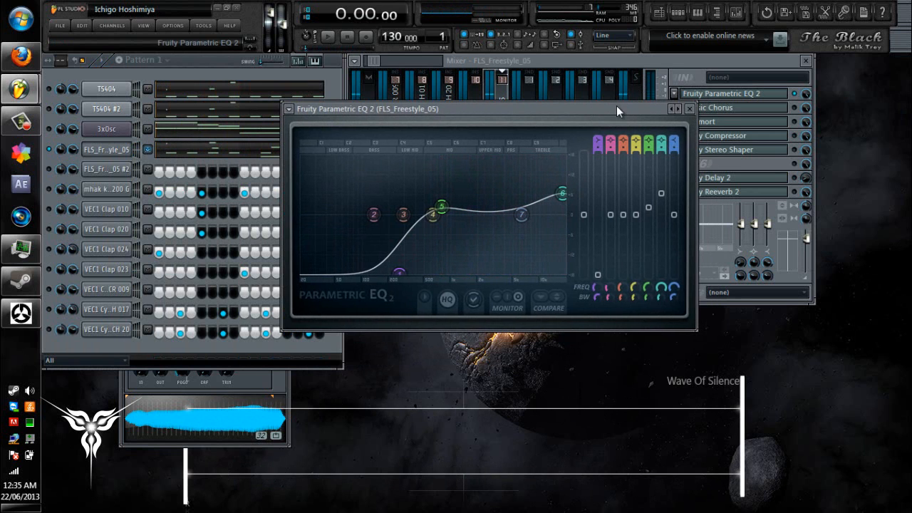
Step: Enable Classic Chorus in slot 2 of the FLS_Freestyle_05 track, view its settings and audition the vocal
click(801, 114)
click(788, 108)
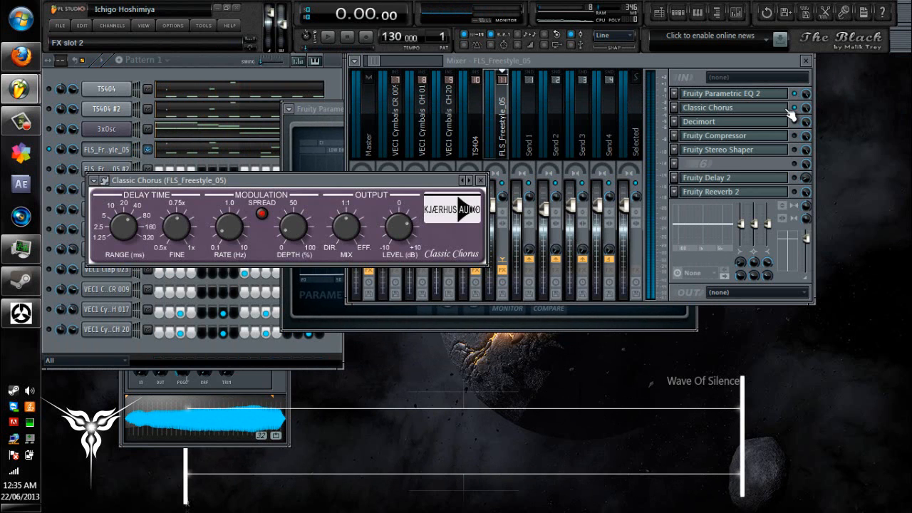
drag(404, 191, 539, 103)
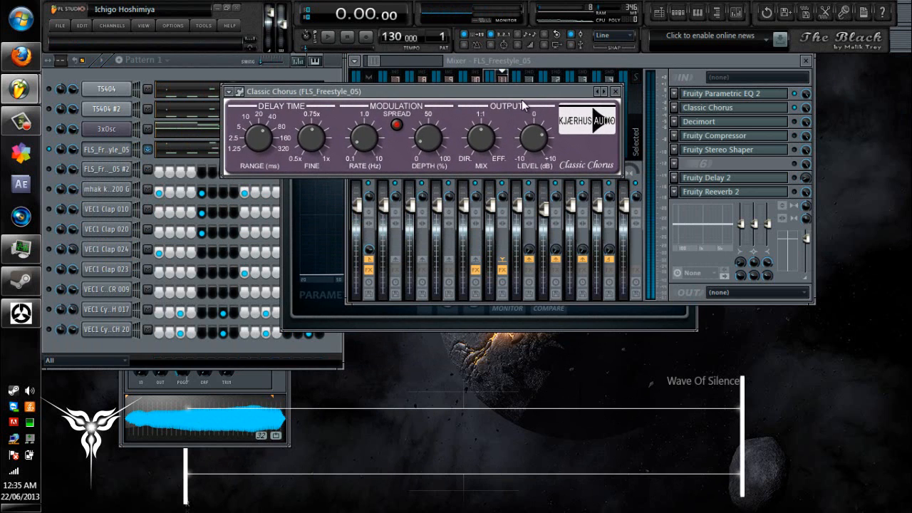
key(space)
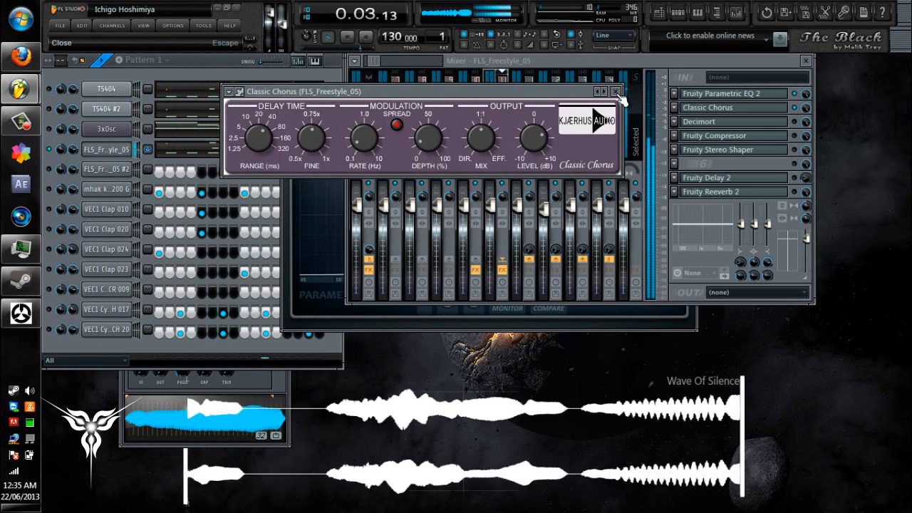
key(space)
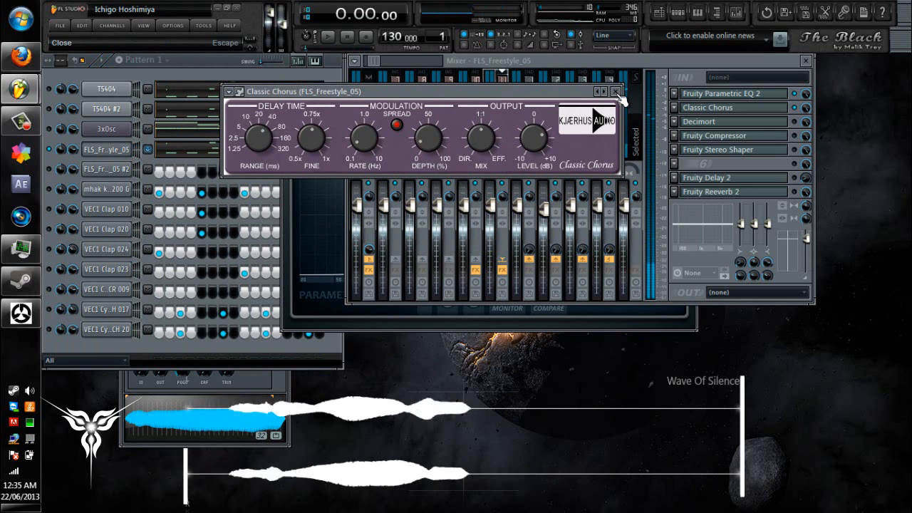
Step: Enable Decimort in slot 3 of the FLS_Freestyle_05 track, view its settings and audition the vocal
click(763, 122)
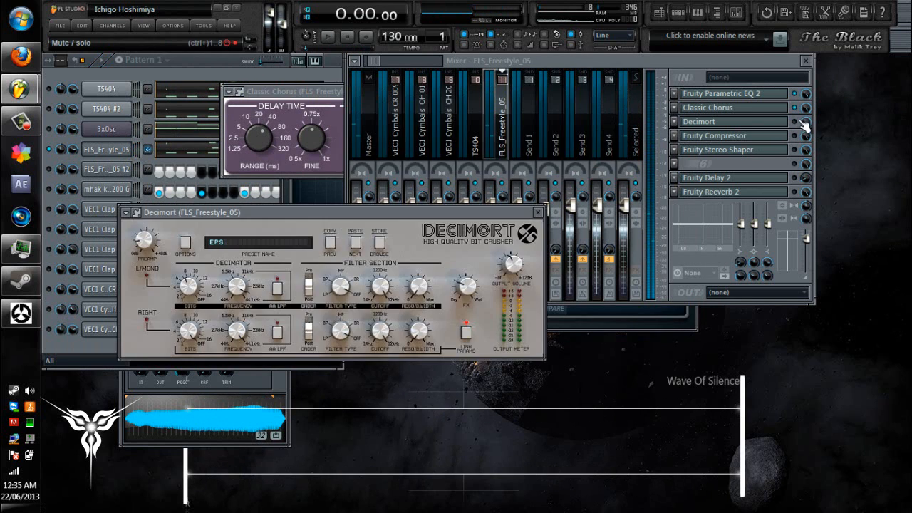
click(257, 213)
key(space)
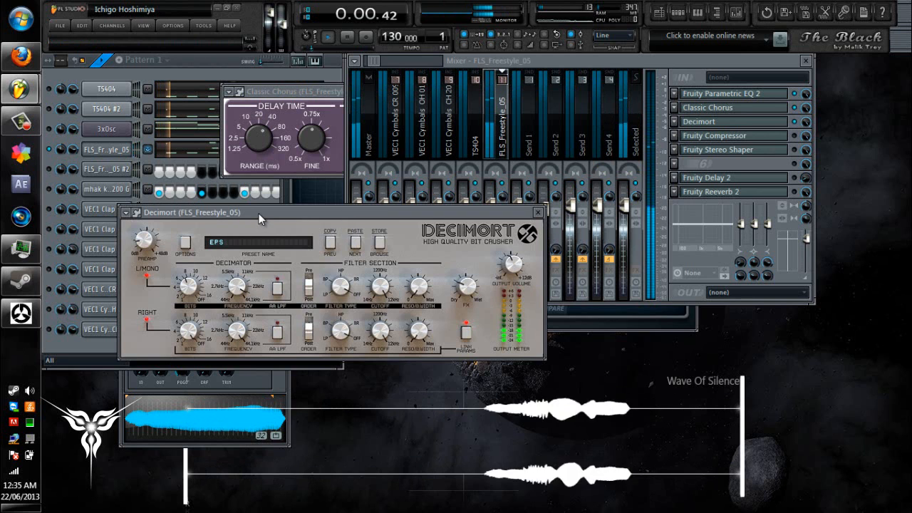
click(796, 122)
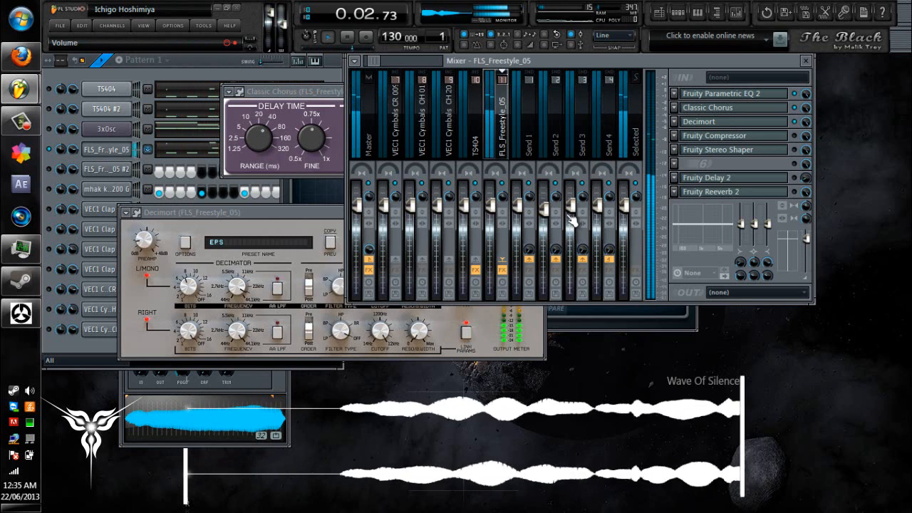
Step: Enable Fruity Compressor and Fruity Stereo Shaper on the FLS_Freestyle_05 track, view the Stereo Shaper's mixer matrix and audition the vocal
key(space)
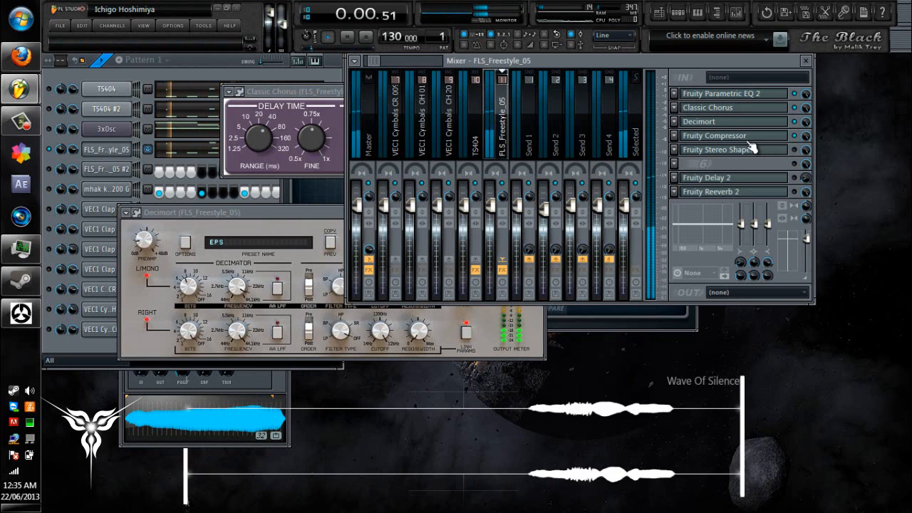
key(space)
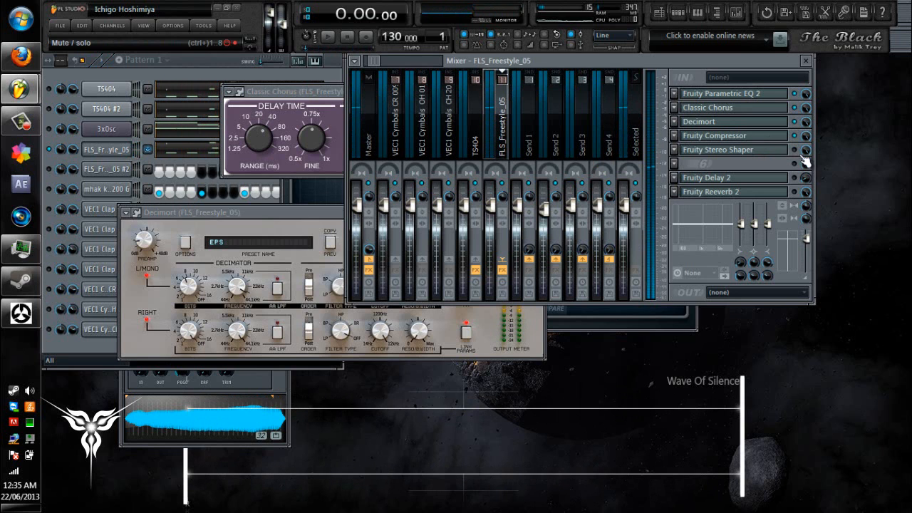
click(752, 149)
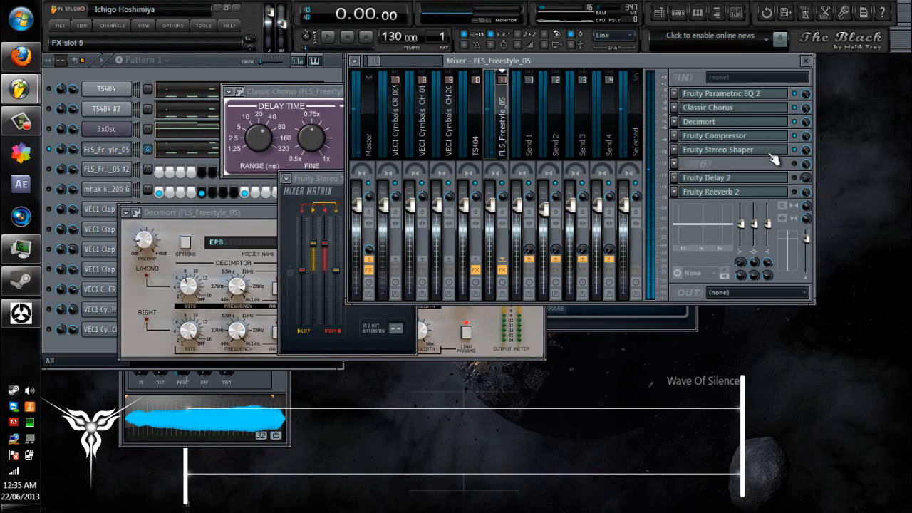
key(space)
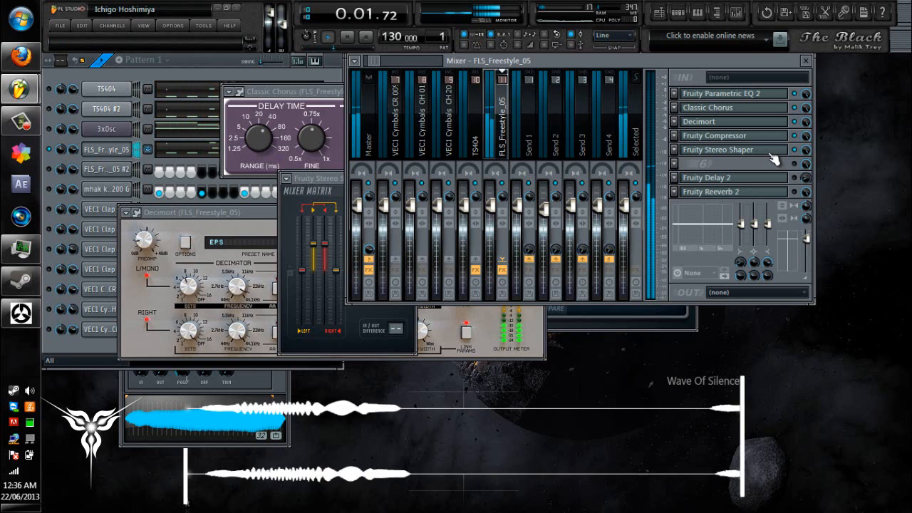
key(space)
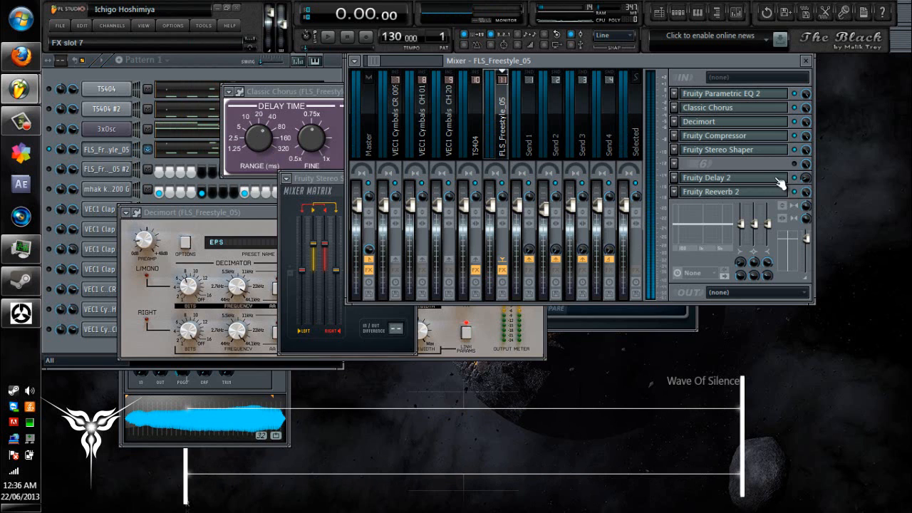
Step: Enable Fruity Delay 2 and Fruity Reeverb 2 on the FLS_Freestyle_05 track, view their settings, play the pattern and close all windows
click(778, 181)
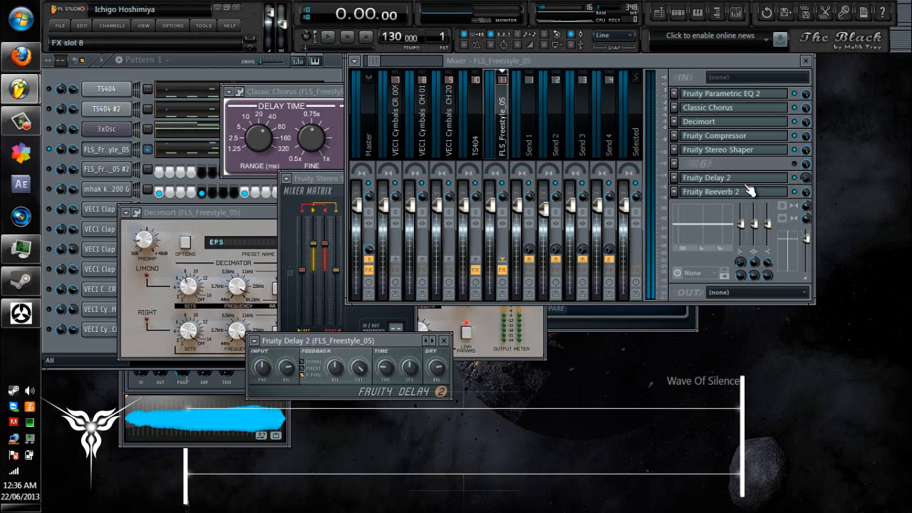
click(746, 191)
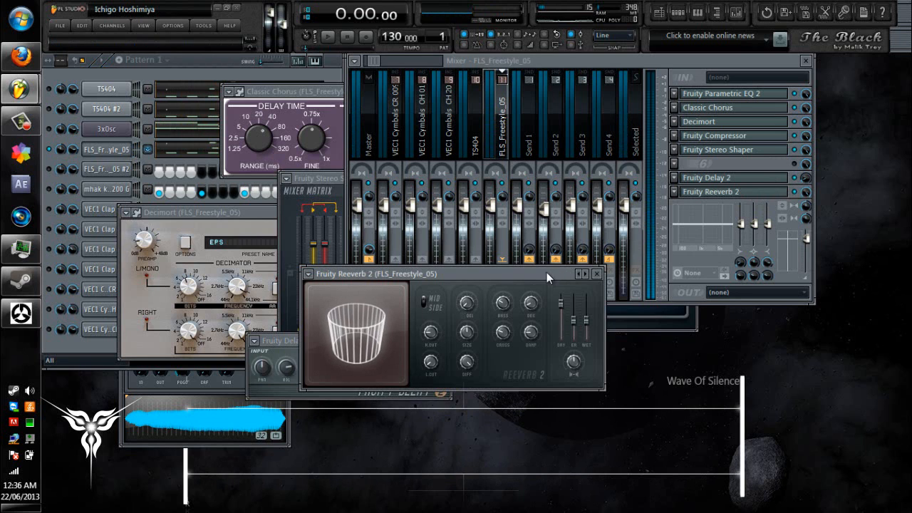
drag(547, 272, 553, 208)
key(space)
key(F12)
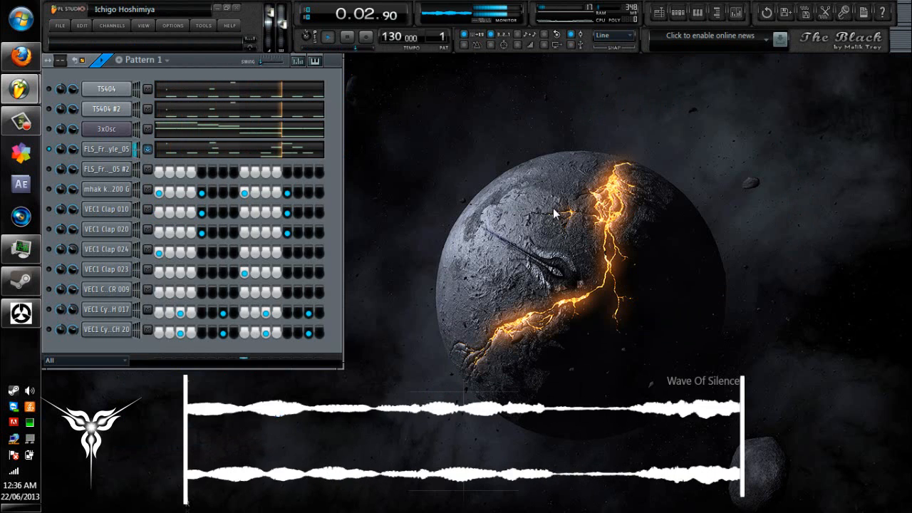
Step: Stop playback, solo the 3xOsc channel and open its settings along with its mixer track
key(space)
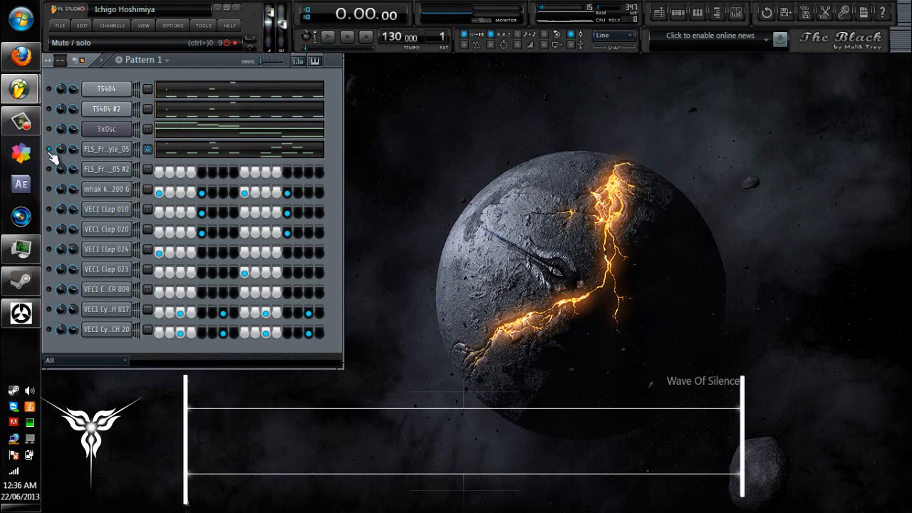
click(107, 131)
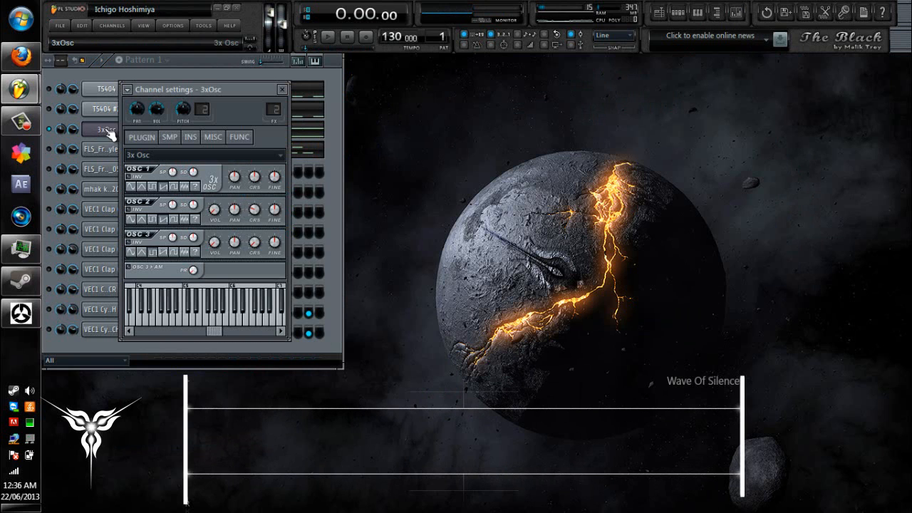
click(736, 12)
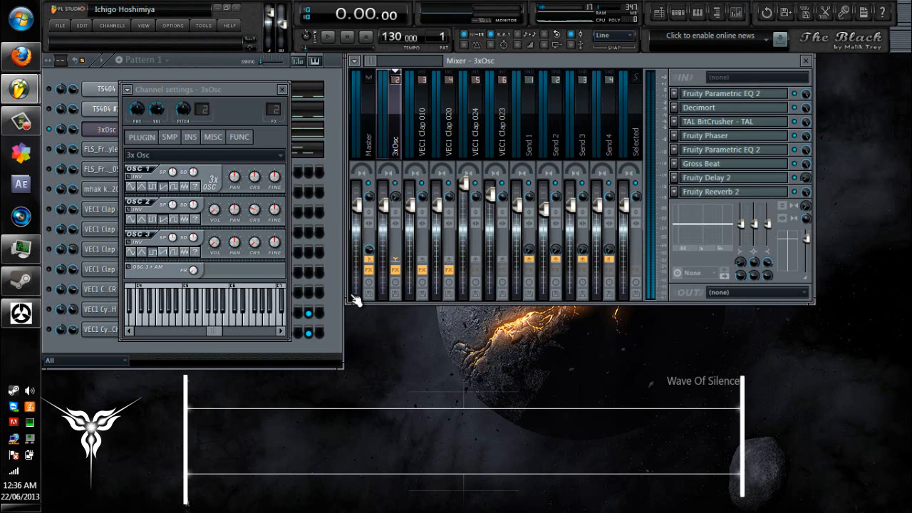
Step: Bypass all the effects on the 3xOsc mixer track and audition the dry synth
right_click(797, 93)
click(803, 96)
key(space)
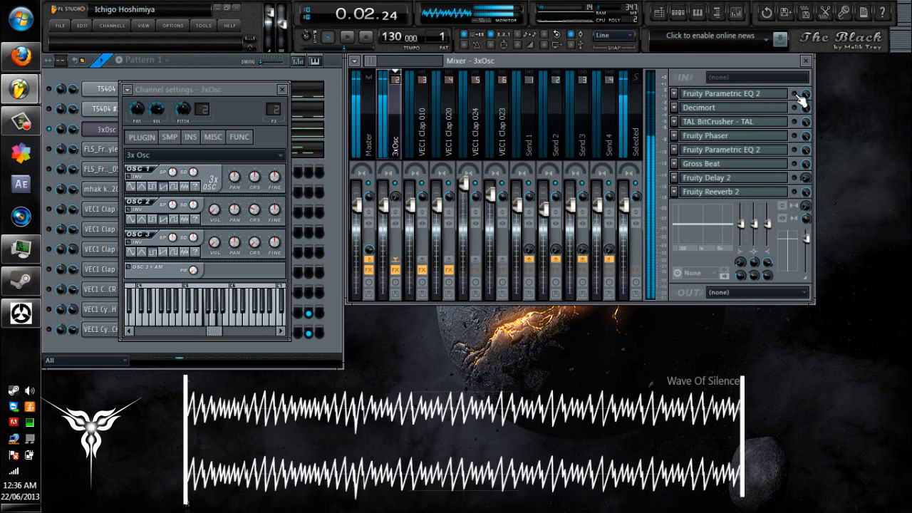
key(space)
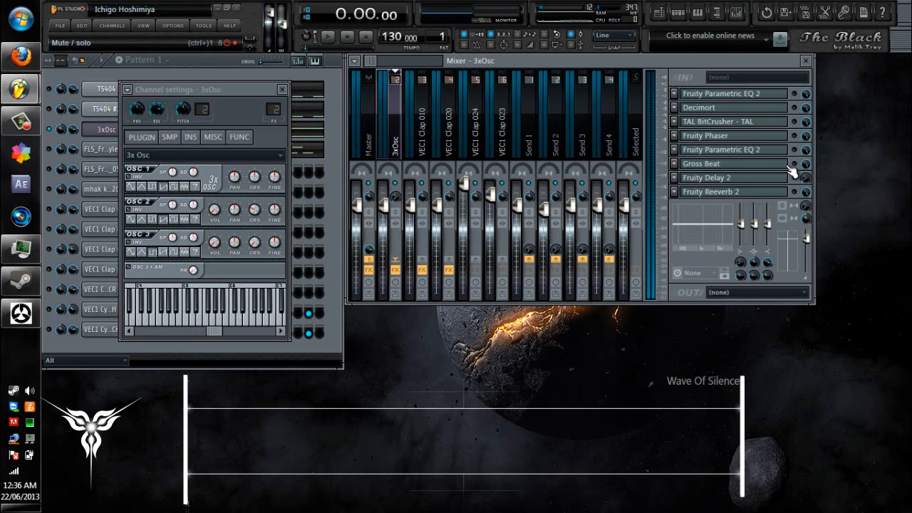
Step: Enable Gross Beat in slot 6 of the 3xOsc track, view its Trance Gt 3 volume pattern and audition the gated synth
click(782, 171)
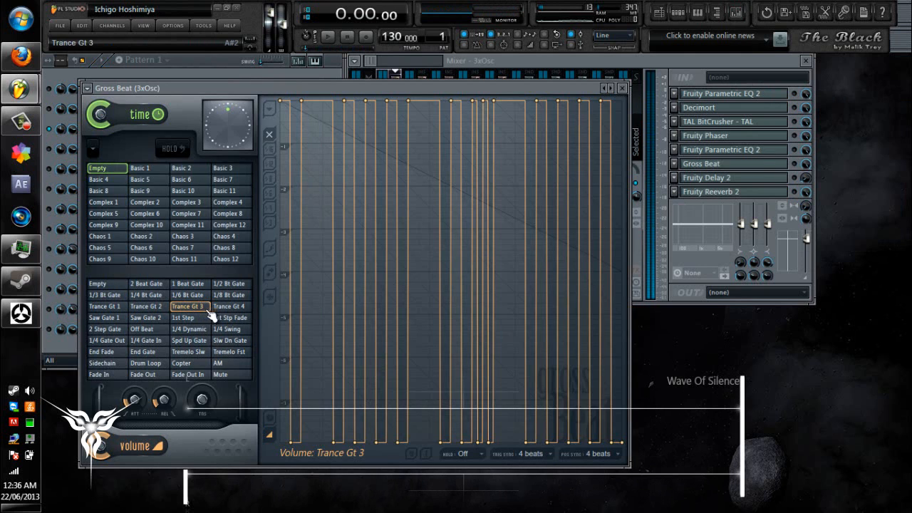
click(627, 91)
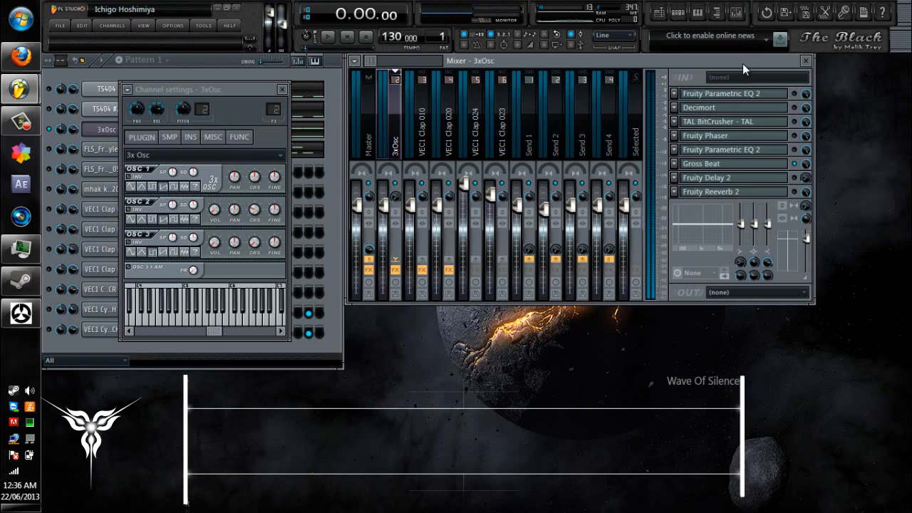
mouse_move(743, 63)
mouse_down()
mouse_move(767, 75)
mouse_move(753, 65)
mouse_up()
key(space)
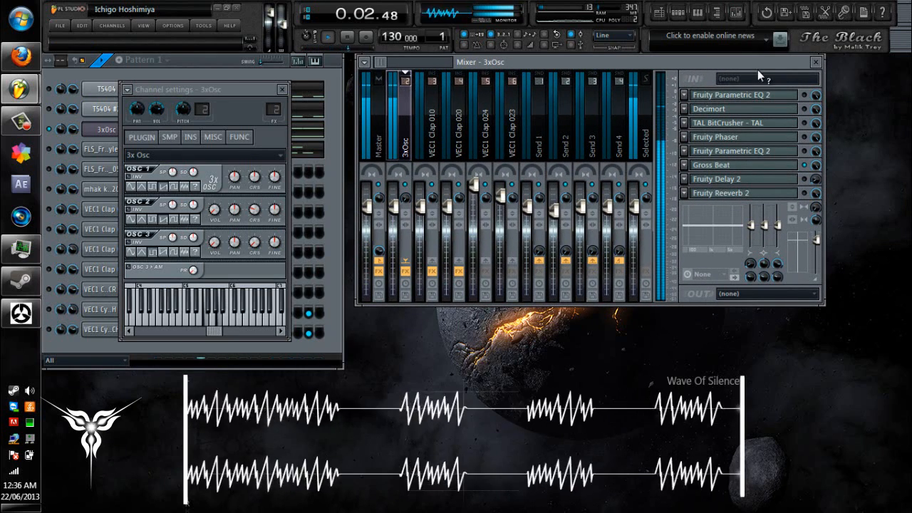
Step: Enable Fruity Parametric EQ 2 in slot 1 of the 3xOsc track, view its curve and audition the synth
click(794, 96)
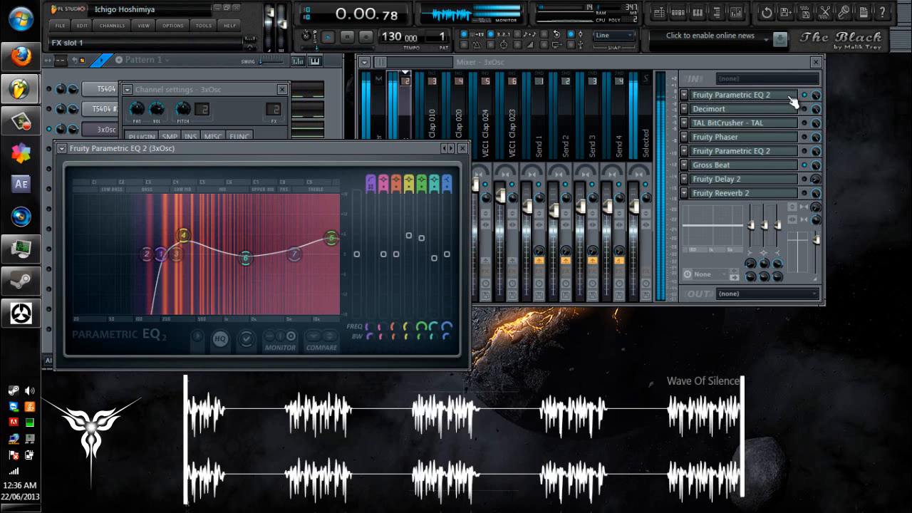
key(space)
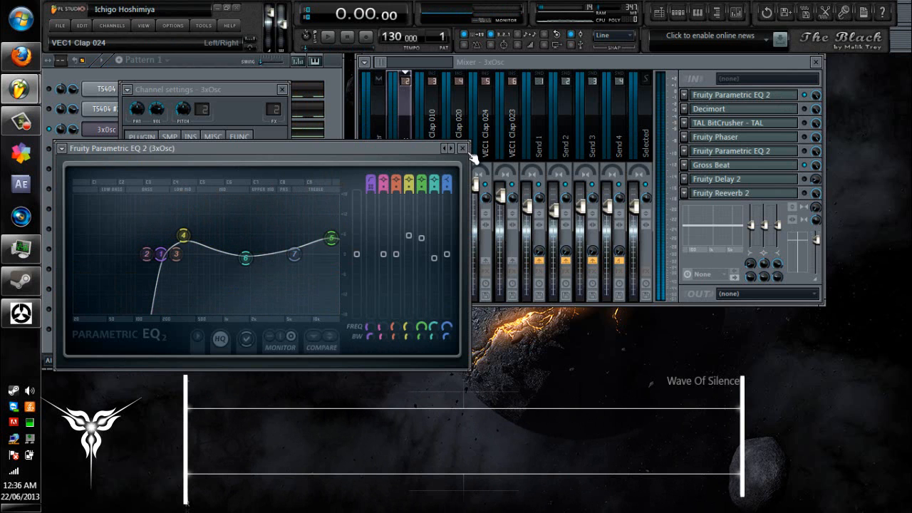
key(space)
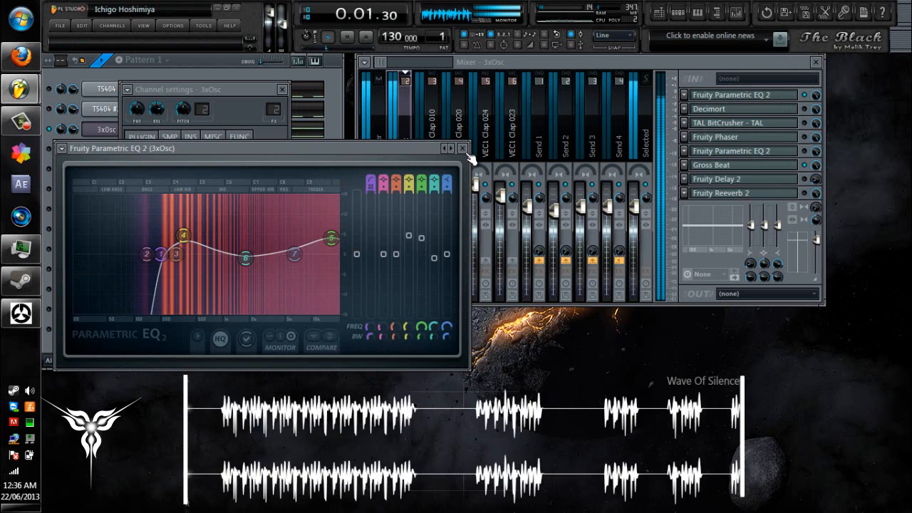
click(462, 148)
key(space)
Step: Enable Decimort in slot 2 of the 3xOsc track, view its MPC 60 preset settings and audition the synth
click(741, 109)
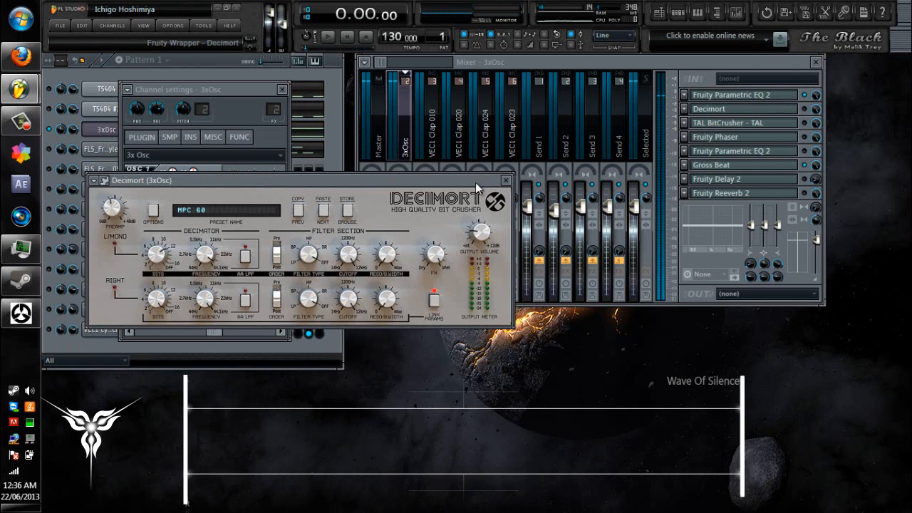
click(811, 114)
key(space)
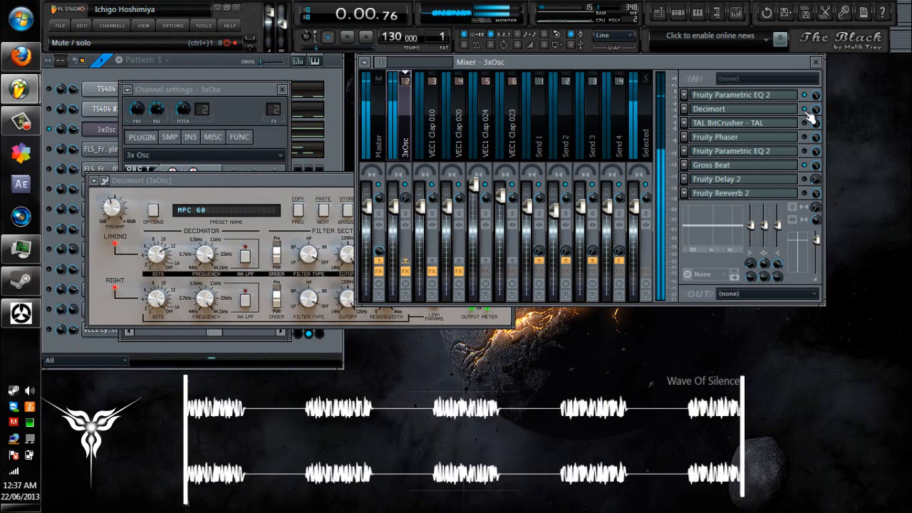
key(space)
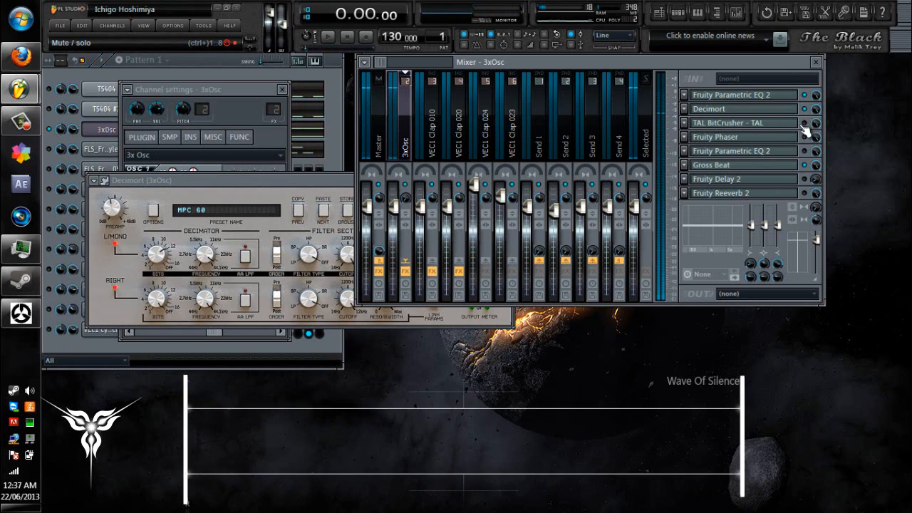
Step: Enable TAL BitCrusher on the 3xOsc track, audition the synth and arrange its window above Decimort to view both plugins' settings
click(796, 124)
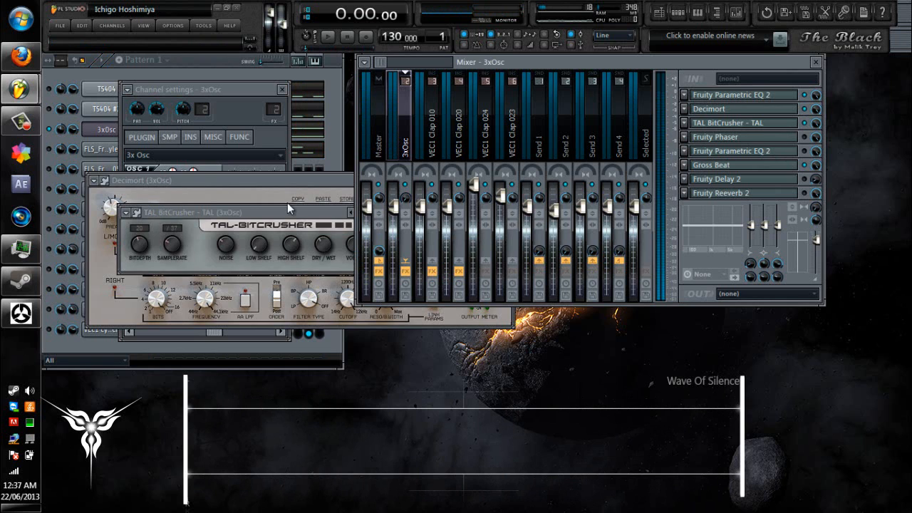
mouse_move(279, 211)
mouse_down()
mouse_move(242, 131)
mouse_move(248, 114)
mouse_up()
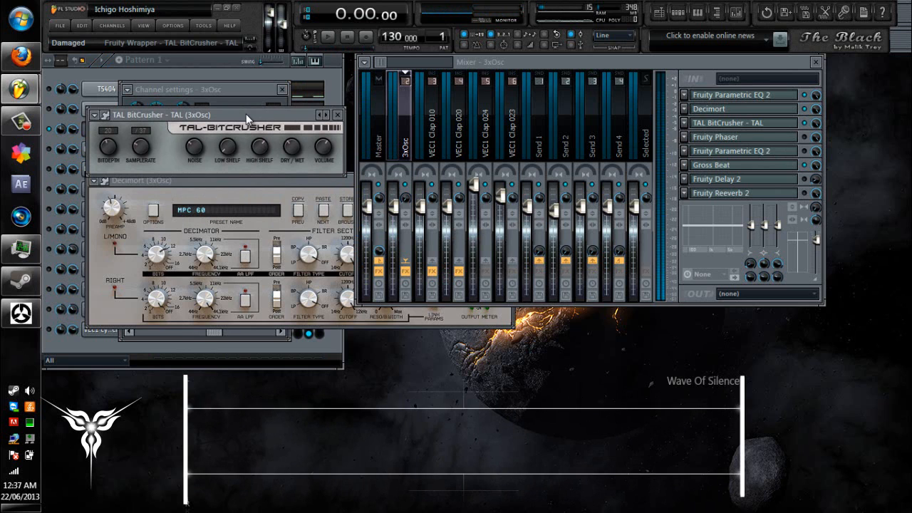
key(space)
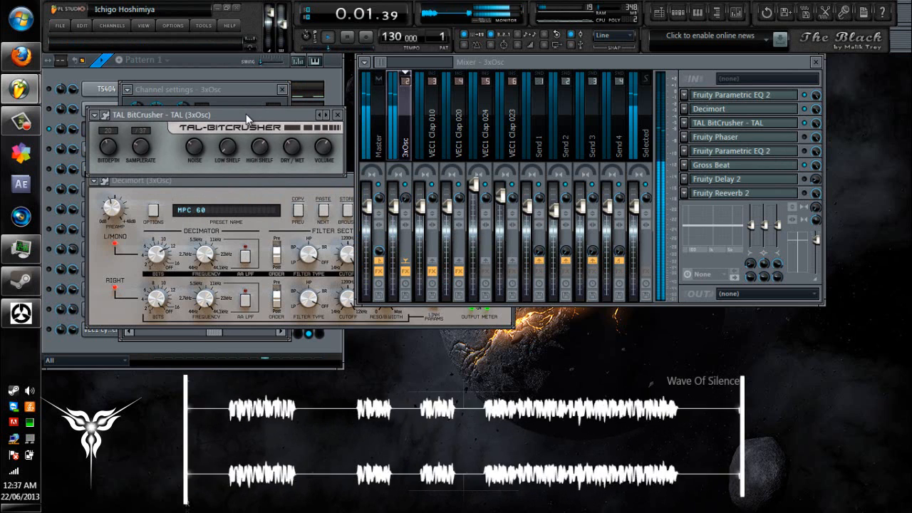
key(space)
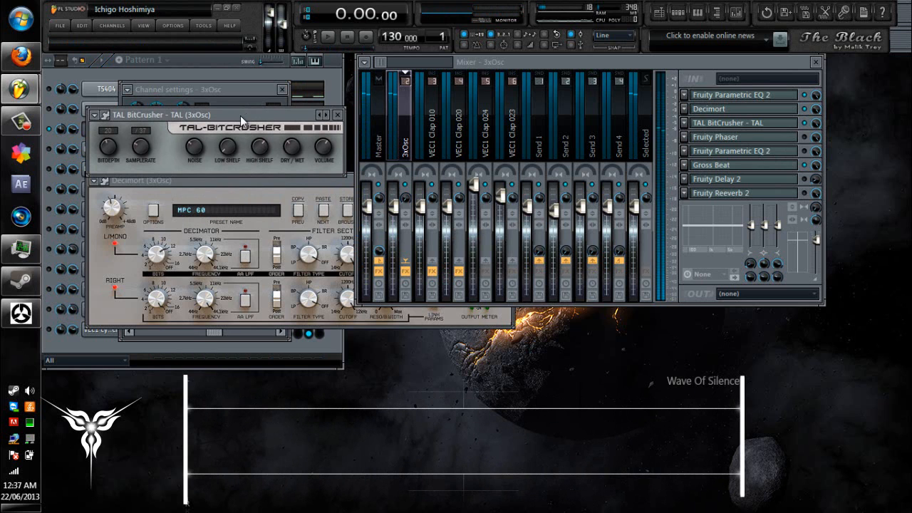
drag(240, 115, 240, 112)
click(232, 180)
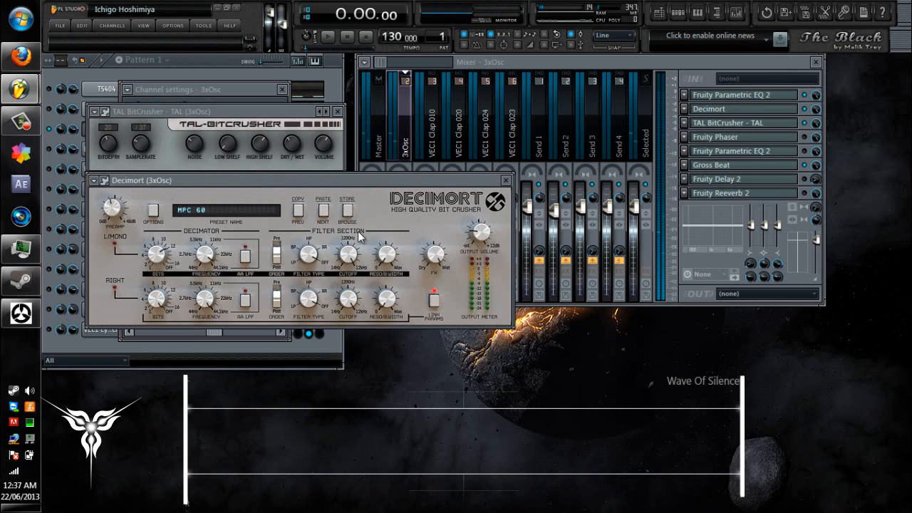
Step: Enable Fruity Phaser in slot 4 of the 3xOsc track, audition the synth and view the phaser's settings
click(790, 136)
key(space)
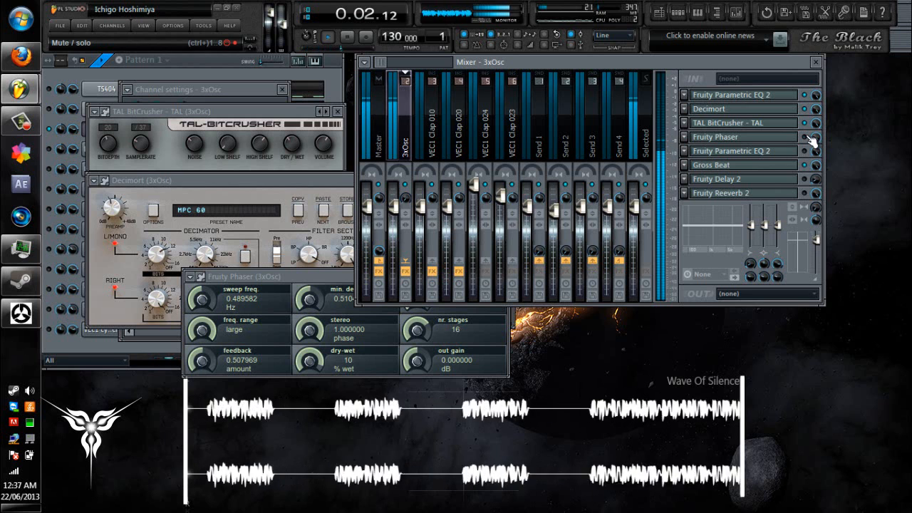
key(space)
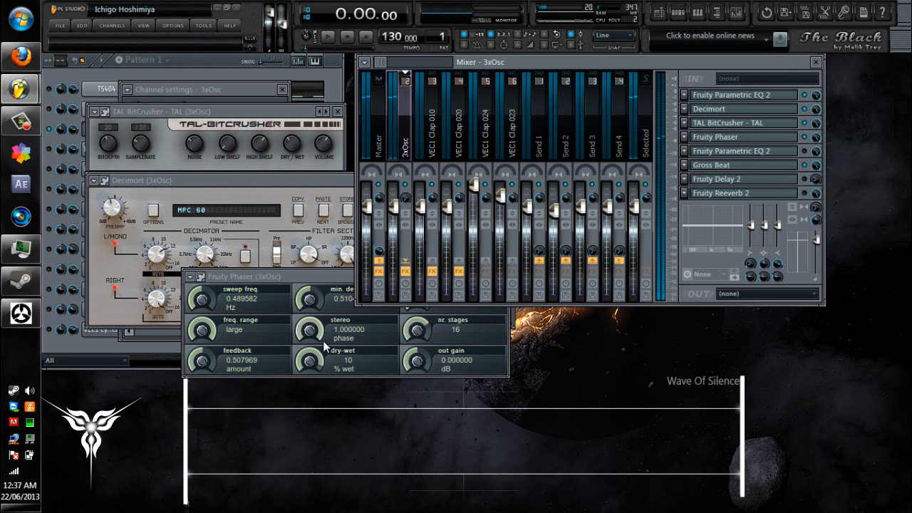
click(345, 288)
click(502, 277)
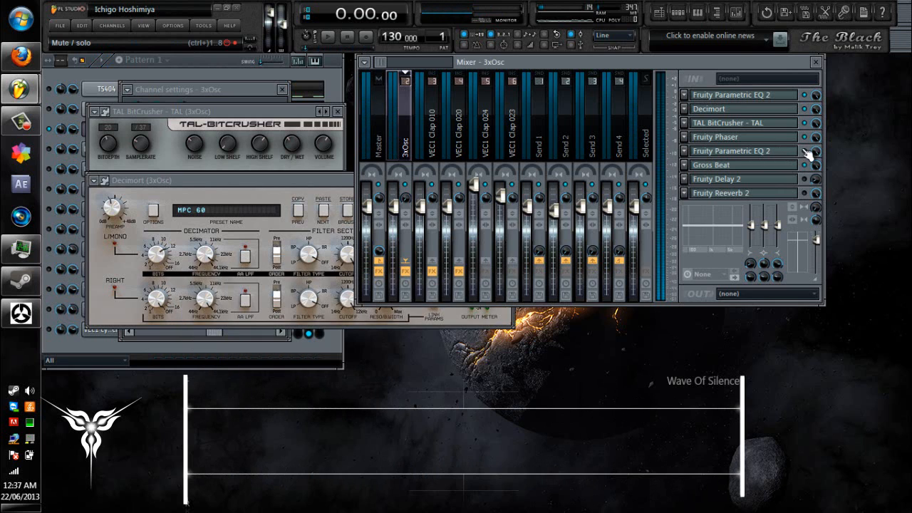
Step: Enable the second Fruity Parametric EQ 2, in slot 5 of the 3xOsc track, view its curve and audition the synth
click(790, 156)
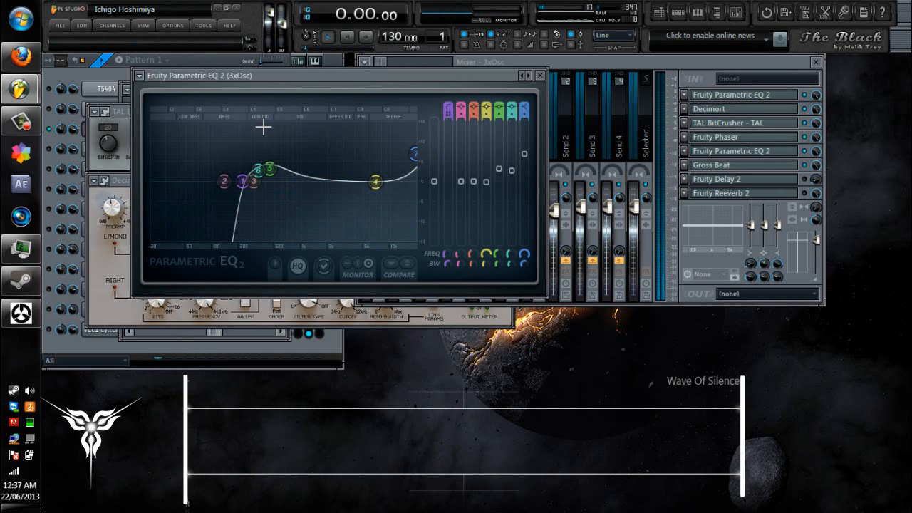
key(space)
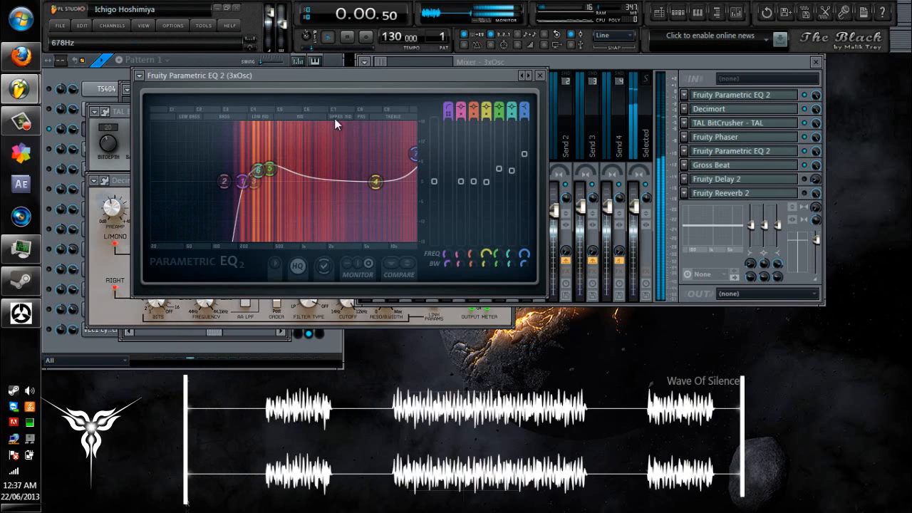
key(space)
click(543, 77)
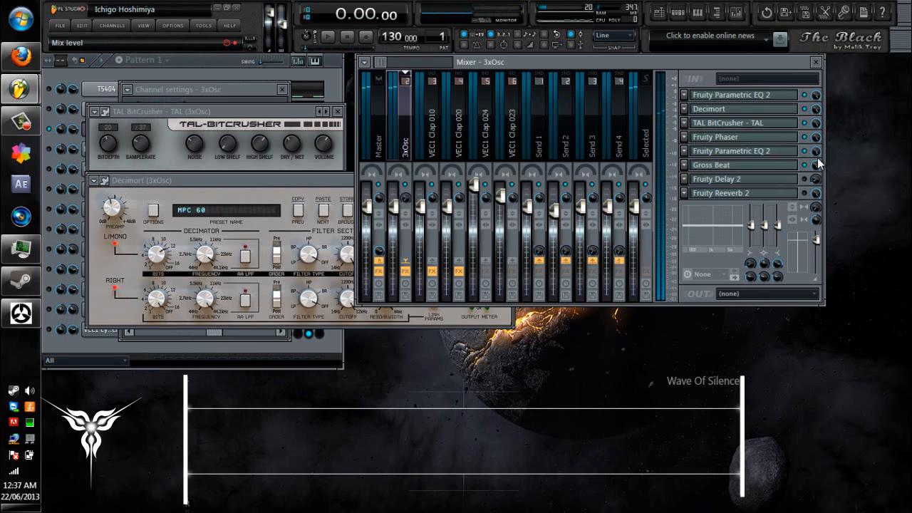
Step: Enable Fruity Delay 2 and Fruity Reeverb 2 on the 3xOsc track, view their settings and audition the synth
click(792, 181)
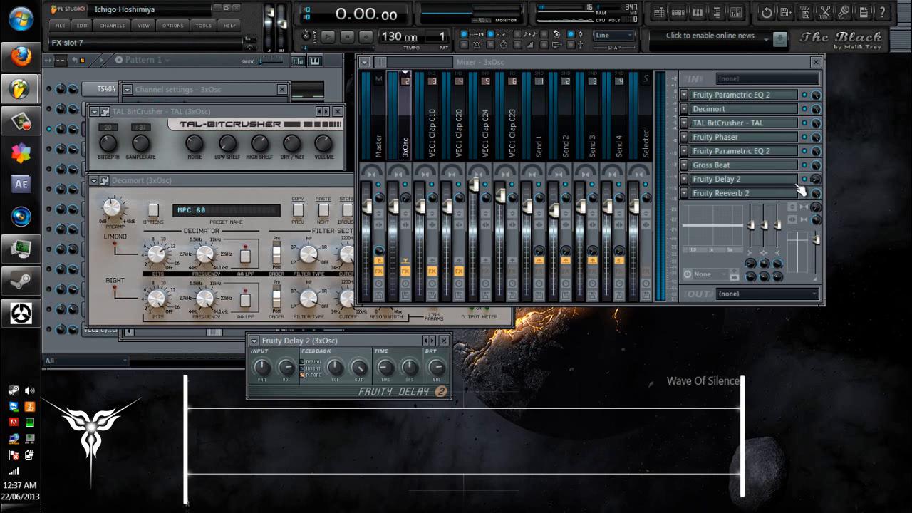
click(789, 199)
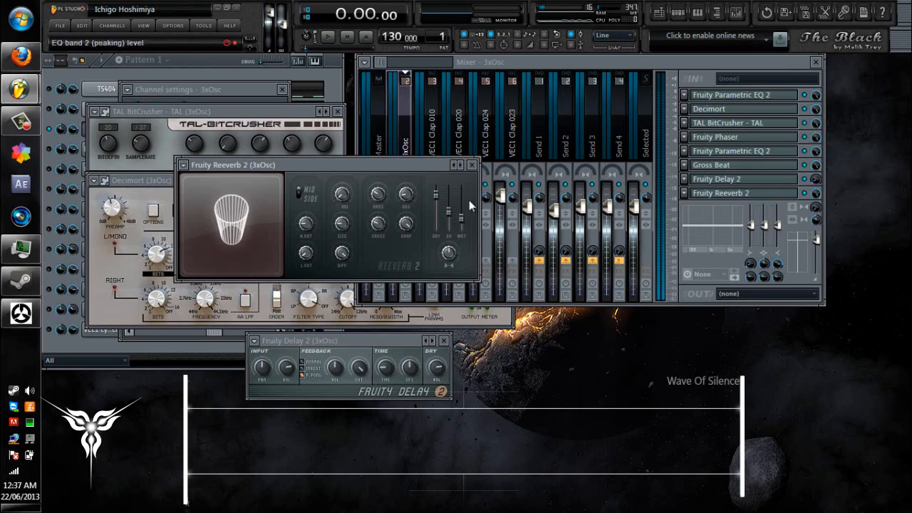
key(space)
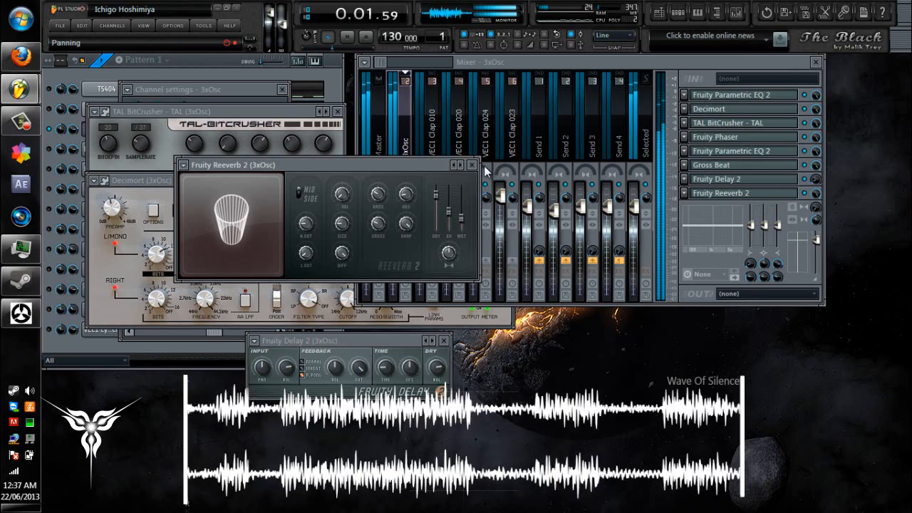
key(space)
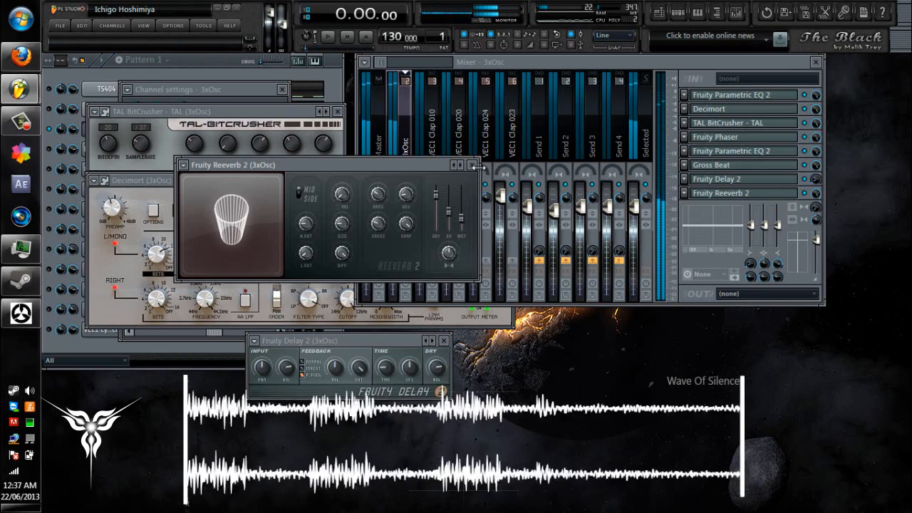
Step: Unmute the kick, clap and cymbal channels and play the pattern with the 3xOsc synth over the drums
click(84, 346)
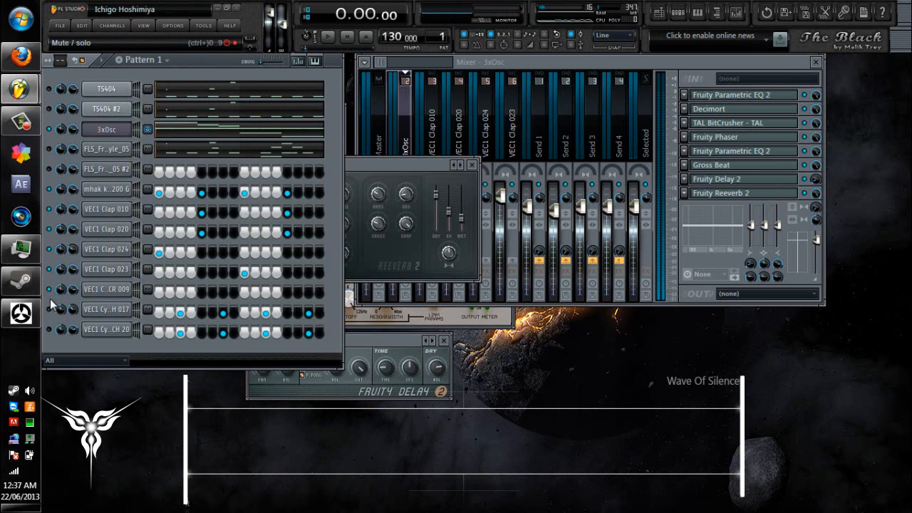
key(space)
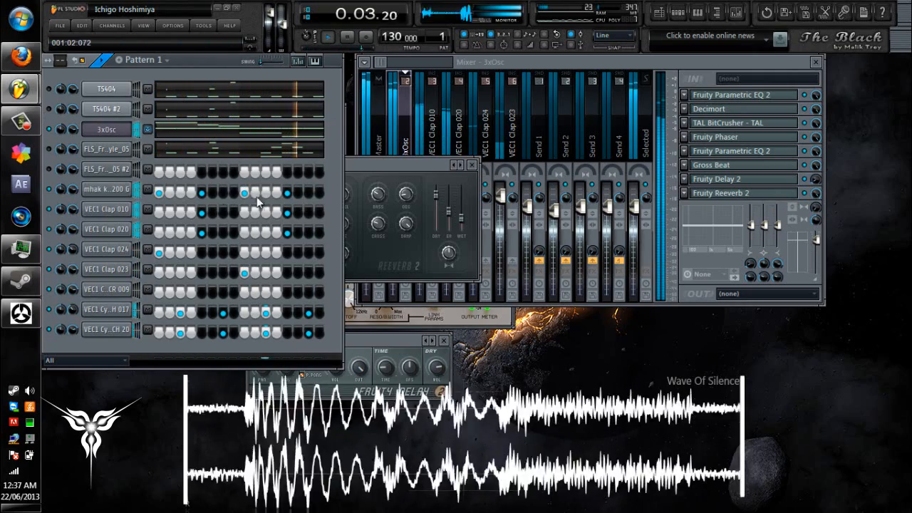
key(space)
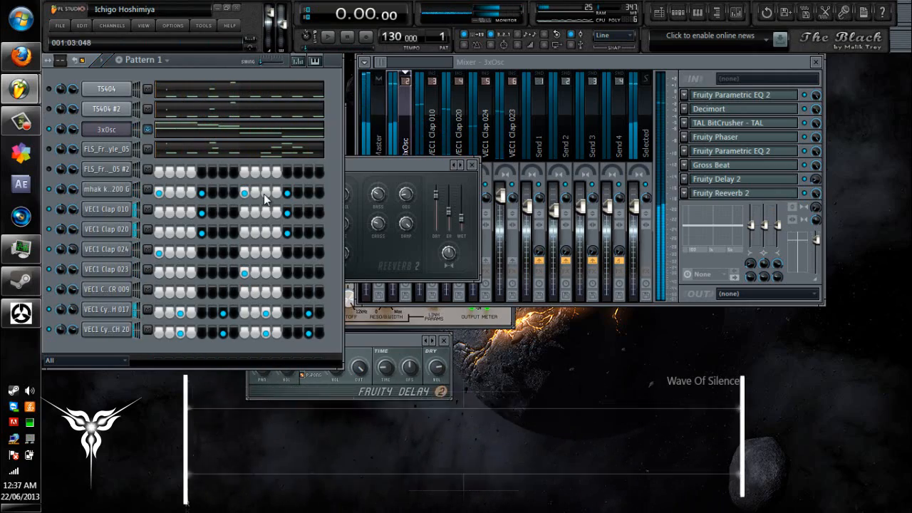
Step: Lower the 3xOsc mixer track's volume to about 85% while auditioning the pattern, and select the Master track
click(473, 166)
drag(394, 206, 401, 227)
key(space)
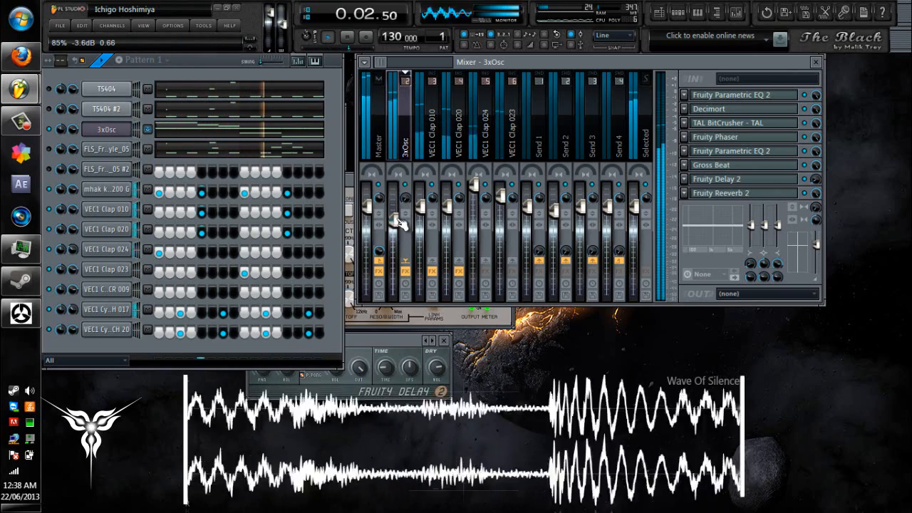
drag(399, 224, 399, 218)
key(space)
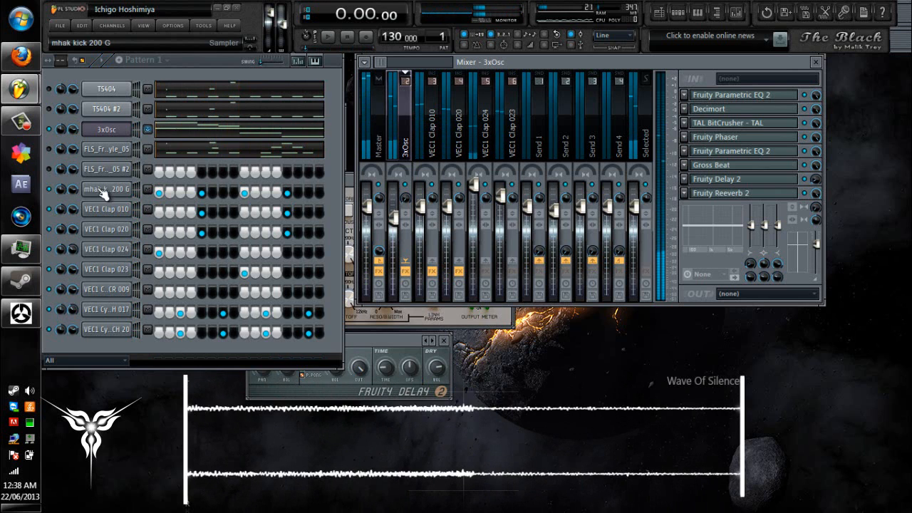
click(378, 104)
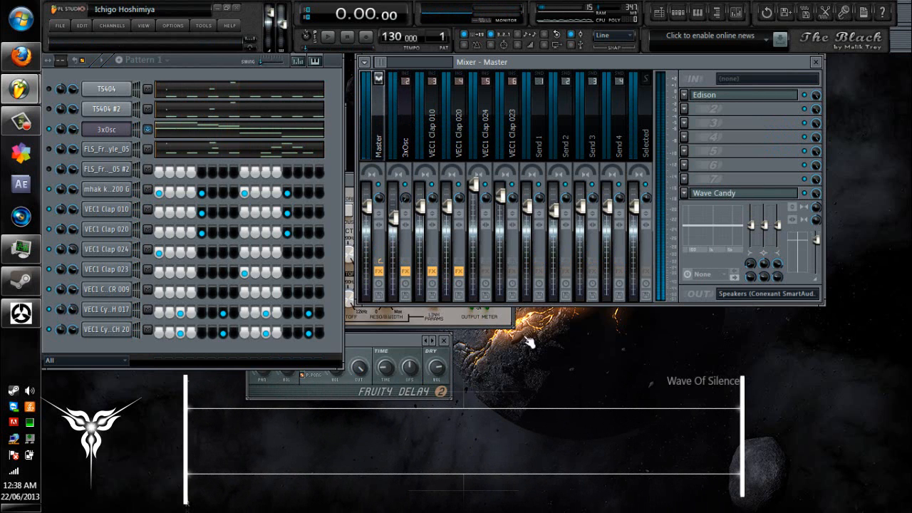
Step: View the FLS_Freestyle_05 sample in Edison on the Master track and close the Edison window
click(743, 96)
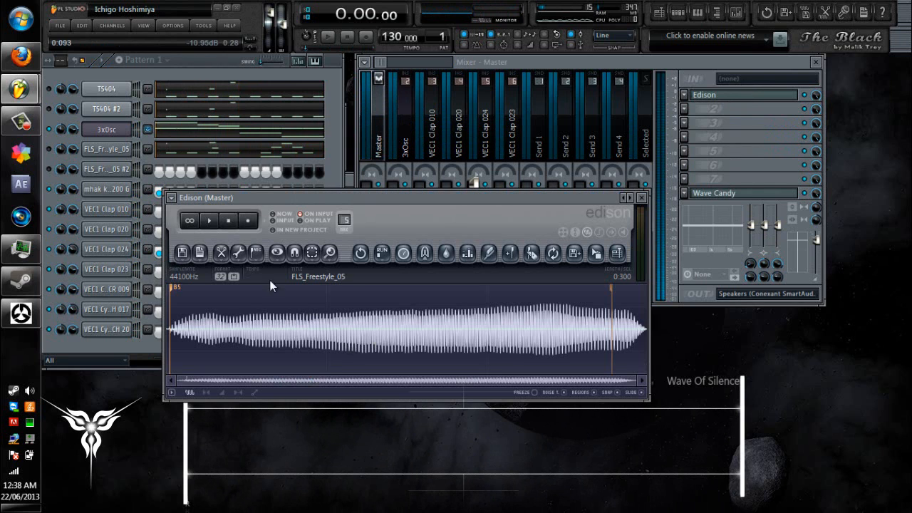
click(218, 221)
click(644, 199)
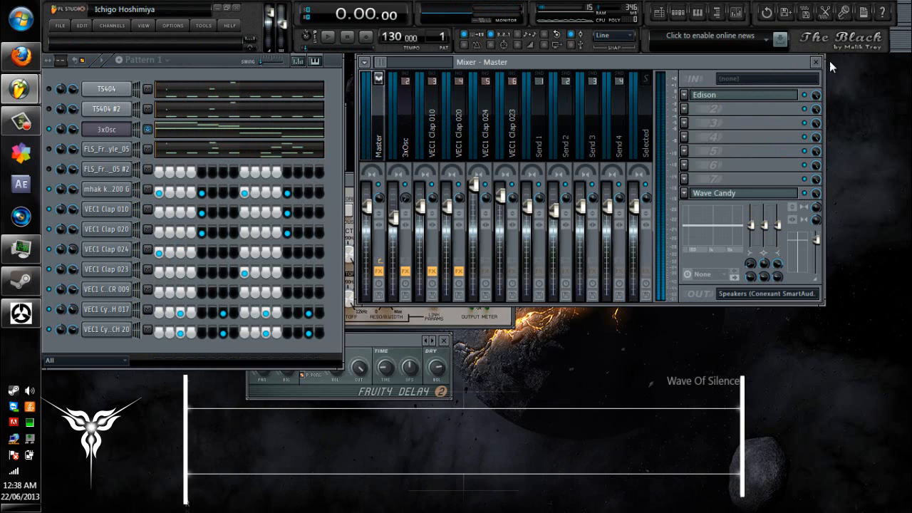
click(750, 99)
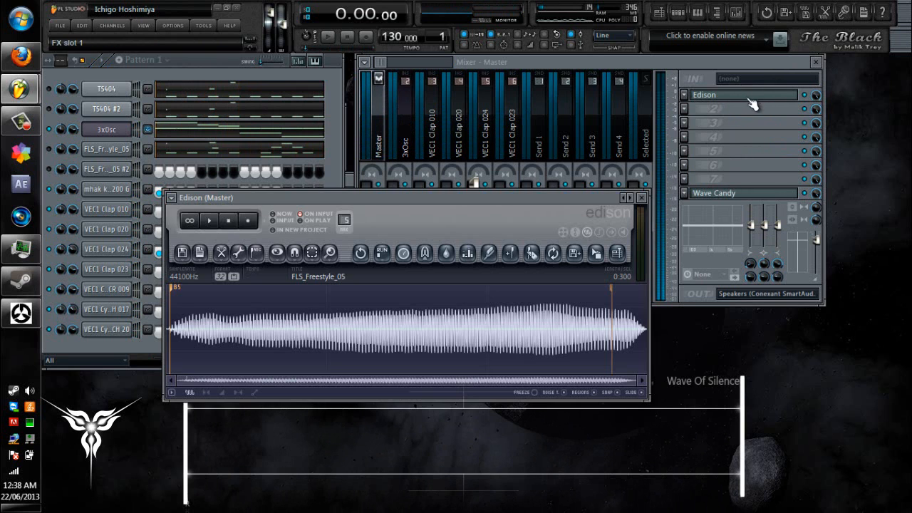
click(642, 199)
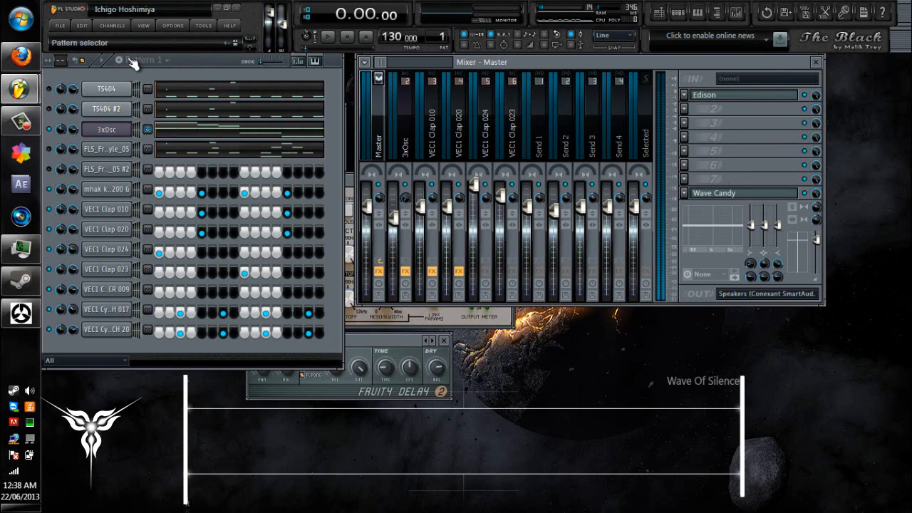
Step: Switch to the FL Studio window with the sick bass line.flp project and look through the rest of its channel list
mouse_move(20, 89)
click(125, 166)
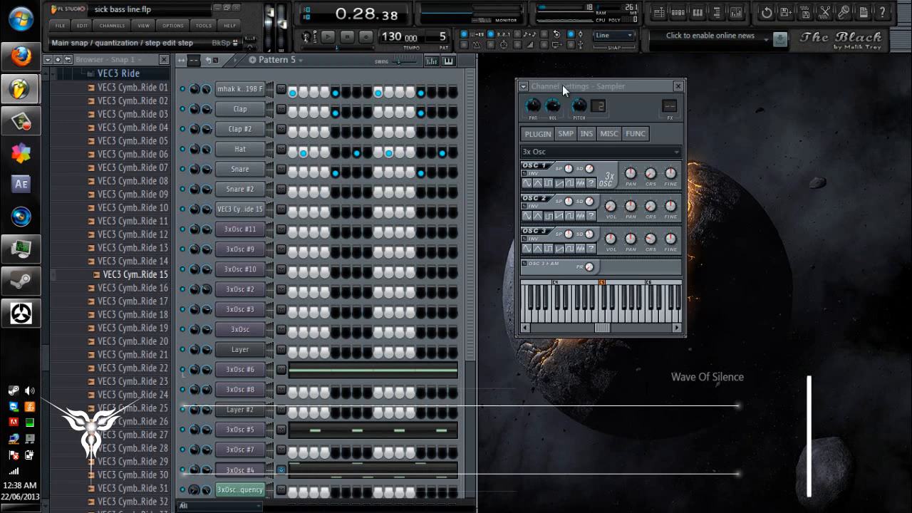
drag(474, 105, 485, 262)
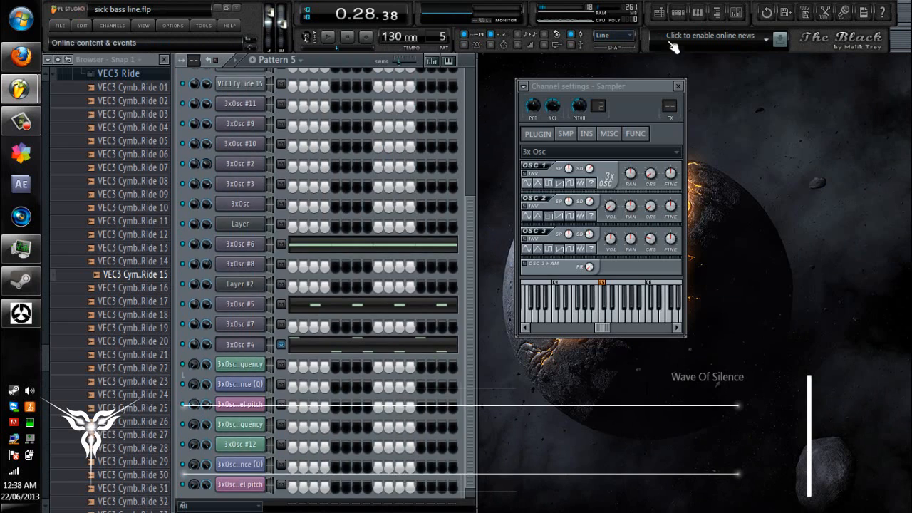
Step: View the bass line project's arrangement in the Playlist, then close the Playlist and the Browser
click(657, 12)
drag(293, 76, 292, 100)
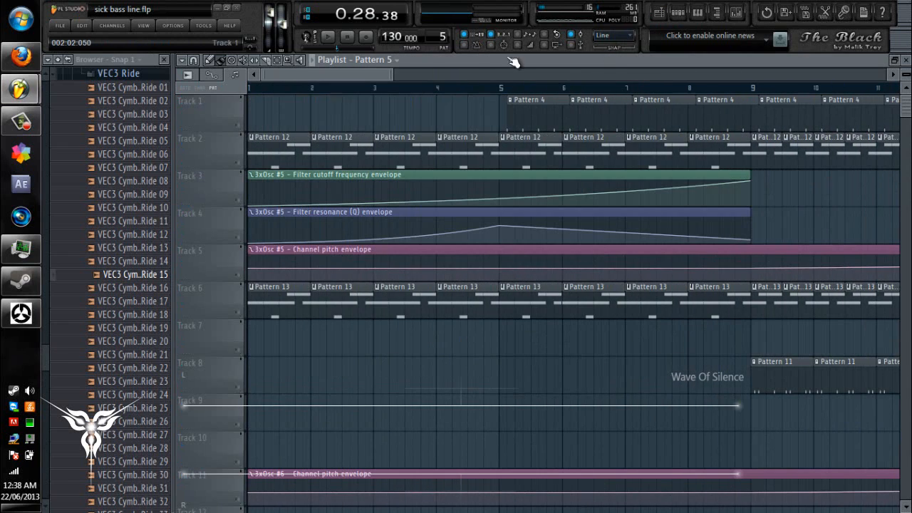
click(906, 61)
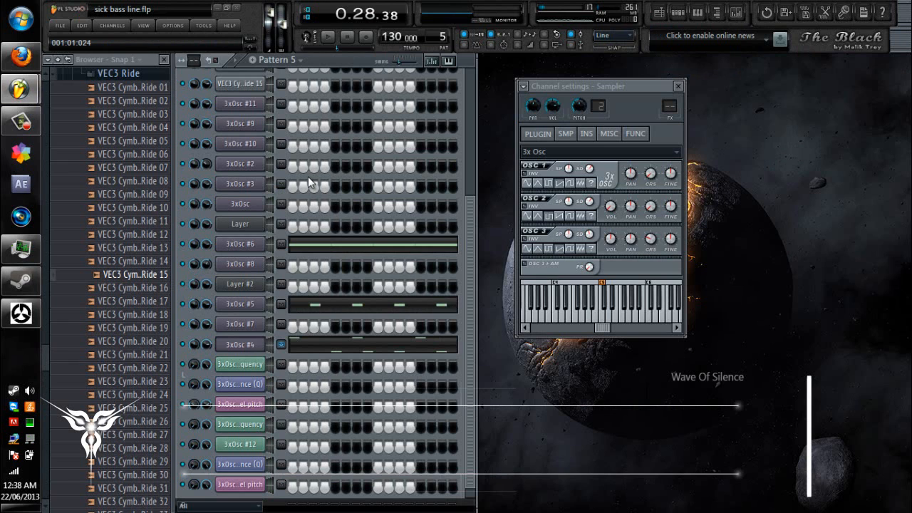
click(164, 59)
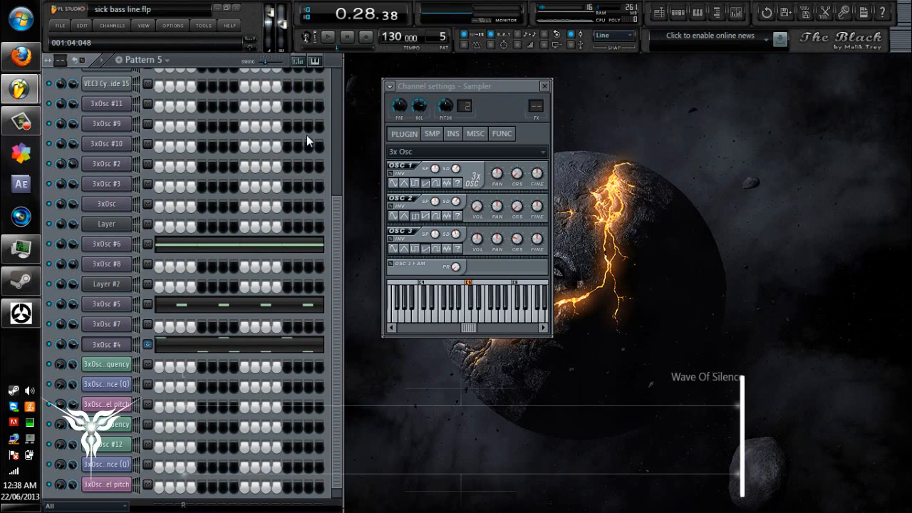
click(22, 122)
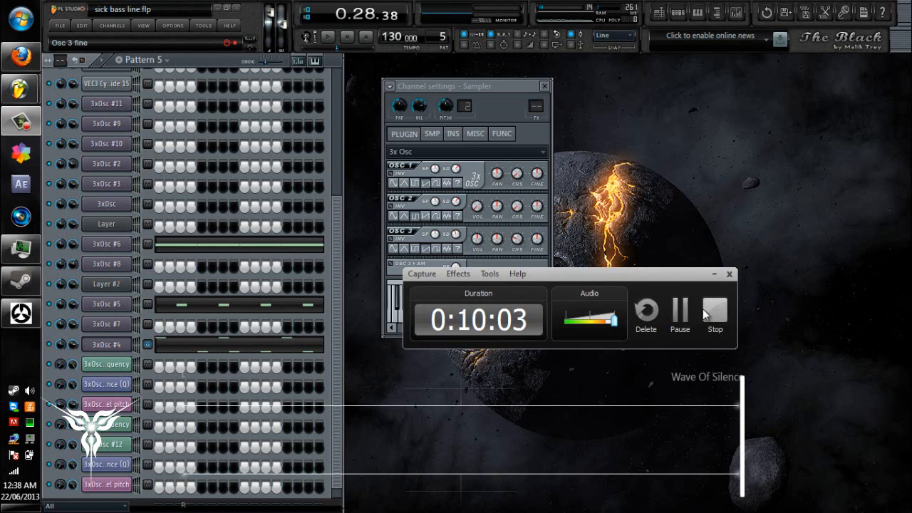
drag(679, 274, 625, 60)
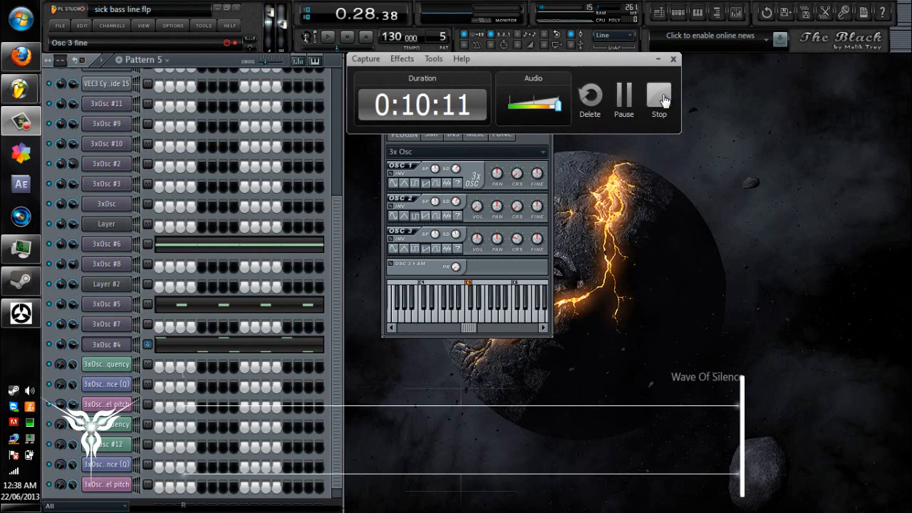